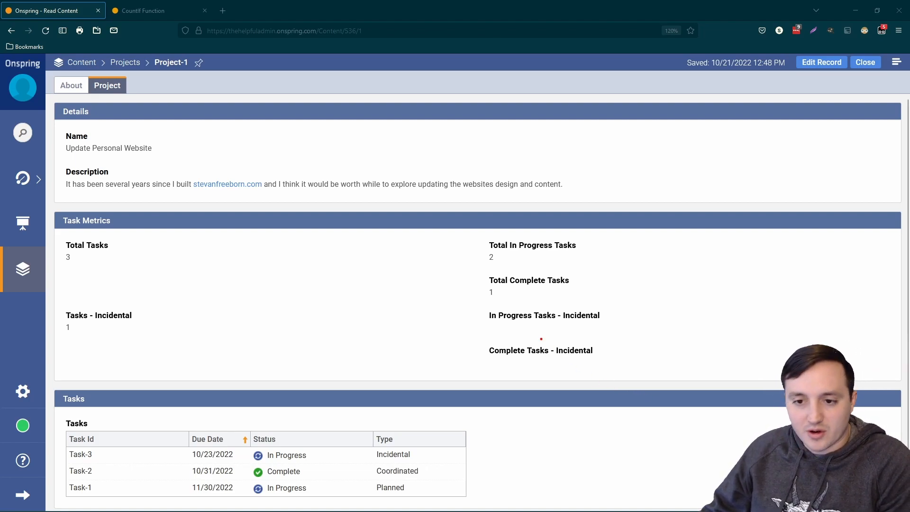
Examine the Project-1 record's task metrics against the Status and Type of its related tasks
drag(180, 79, 190, 135)
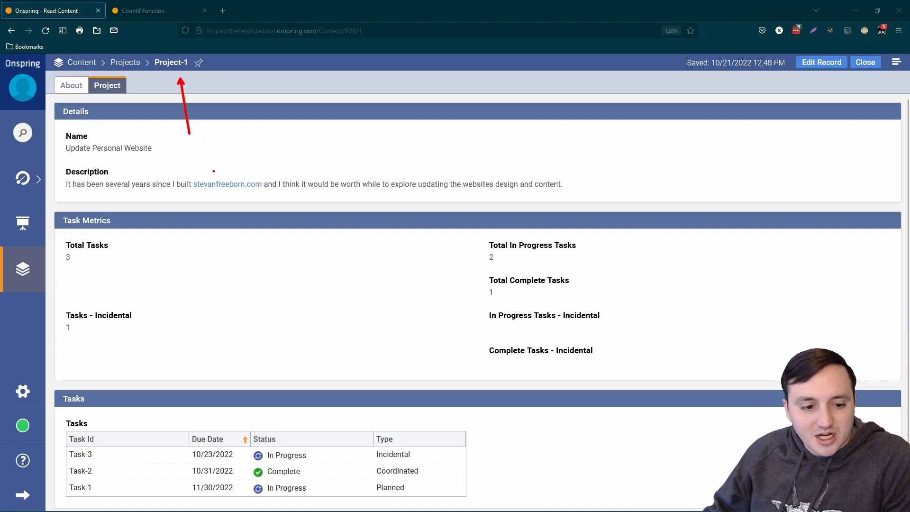
mouse_move(54, 410)
mouse_down()
mouse_move(108, 480)
mouse_move(332, 508)
mouse_move(482, 507)
mouse_up()
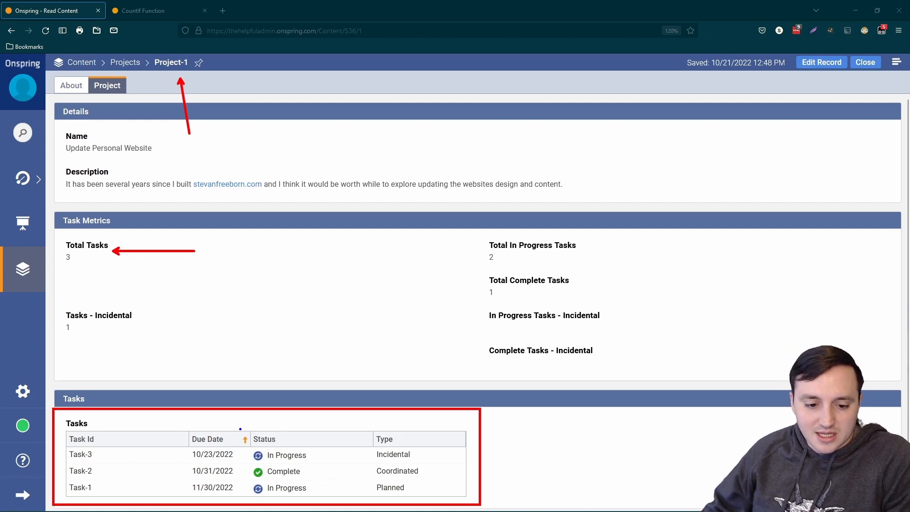
mouse_move(245, 423)
mouse_down()
mouse_move(249, 445)
mouse_move(297, 501)
mouse_move(318, 501)
mouse_up()
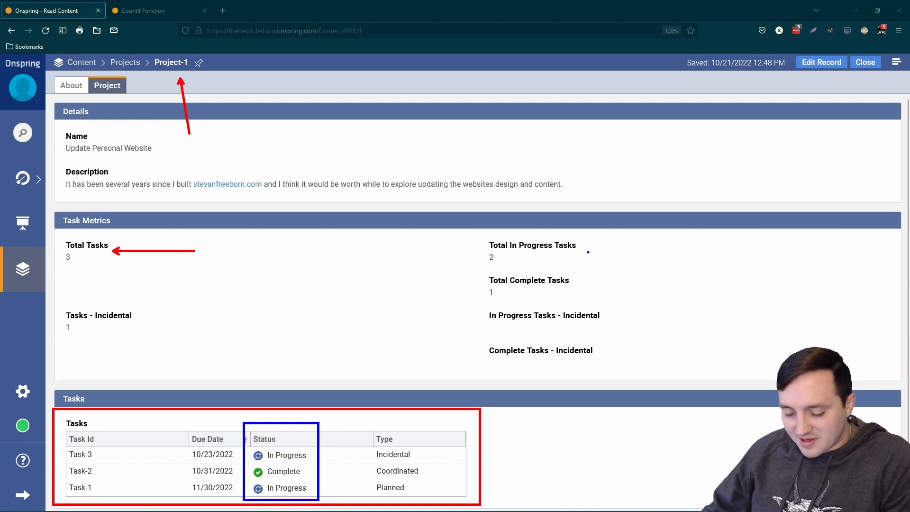
drag(584, 250, 627, 250)
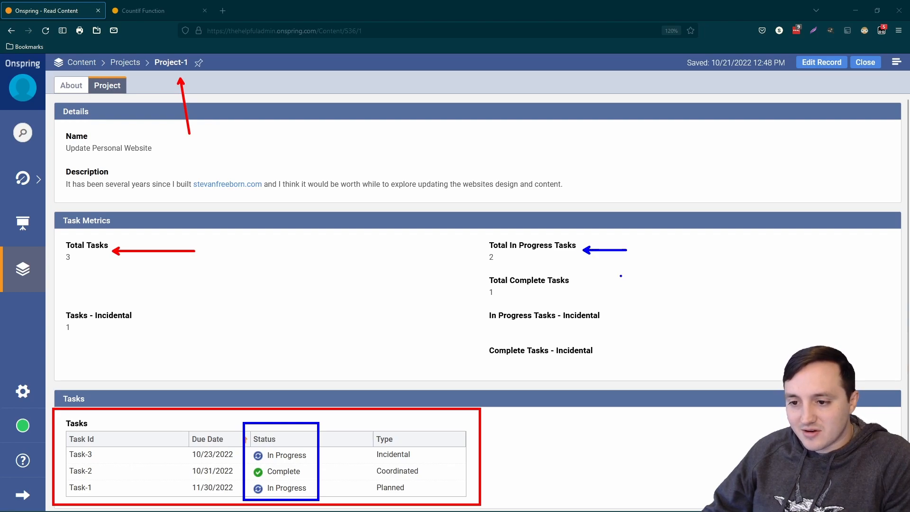
drag(578, 283, 645, 283)
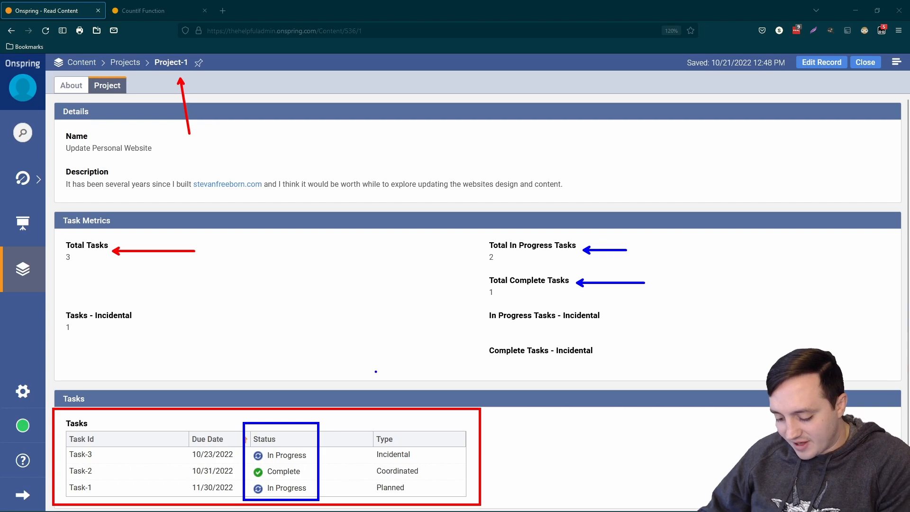
mouse_move(364, 424)
mouse_down()
mouse_move(445, 499)
mouse_move(471, 500)
mouse_up()
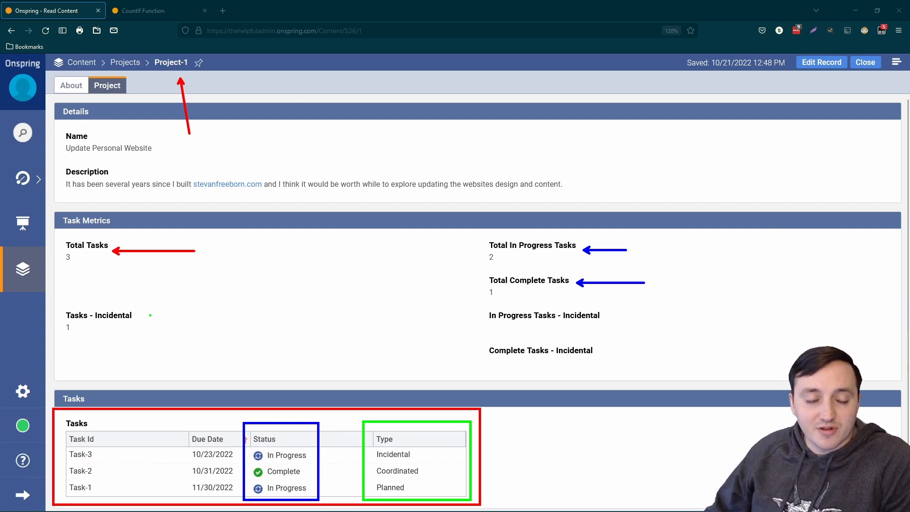
drag(143, 321, 199, 321)
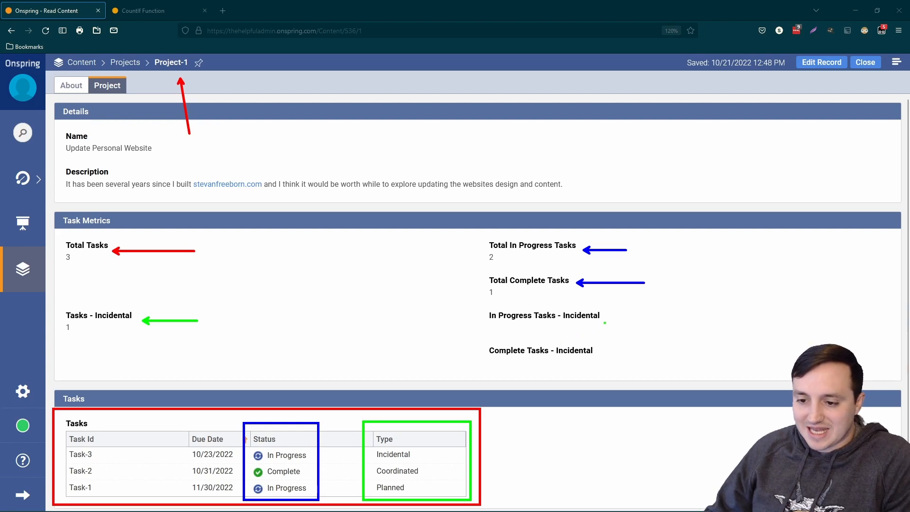
drag(605, 321, 641, 335)
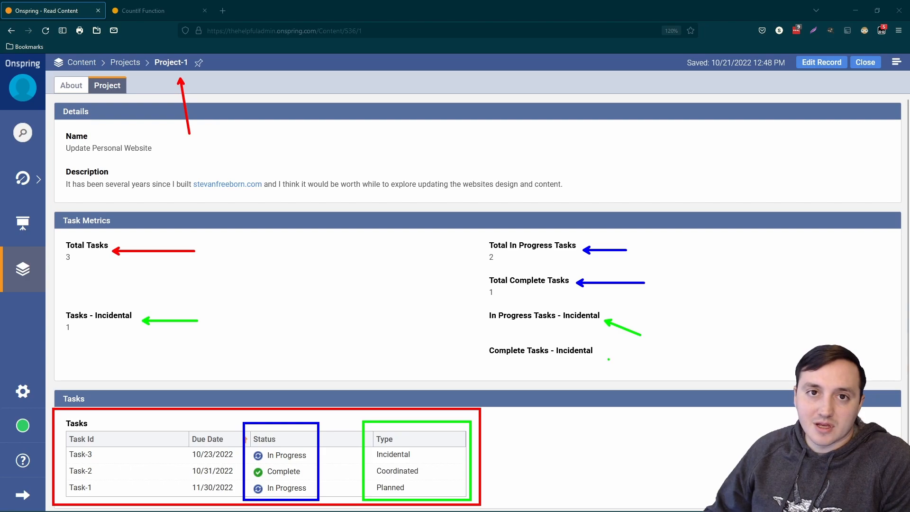
drag(597, 355, 618, 370)
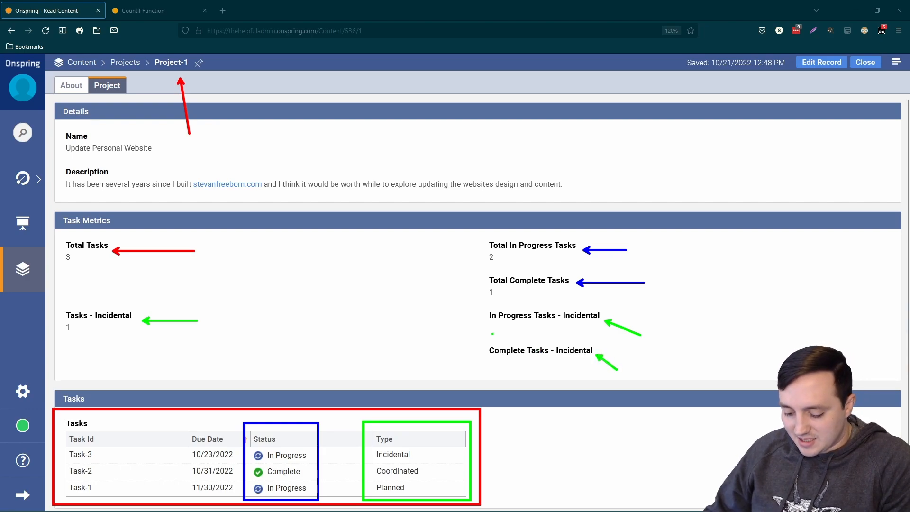
mouse_move(489, 326)
mouse_down()
mouse_move(478, 347)
mouse_move(486, 375)
mouse_up()
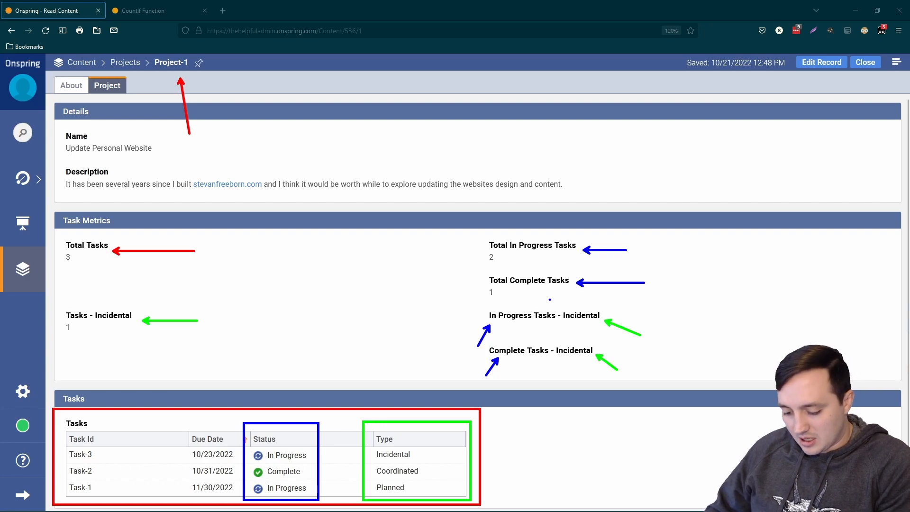
key(e)
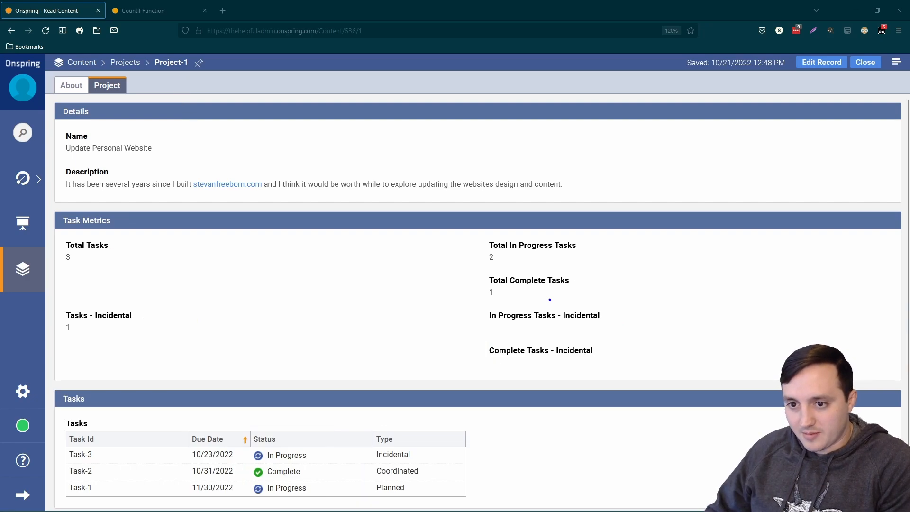
Open the Total In Progress Tasks field's properties from the Projects layout and examine each part of its CountIf formula
click(897, 68)
click(859, 150)
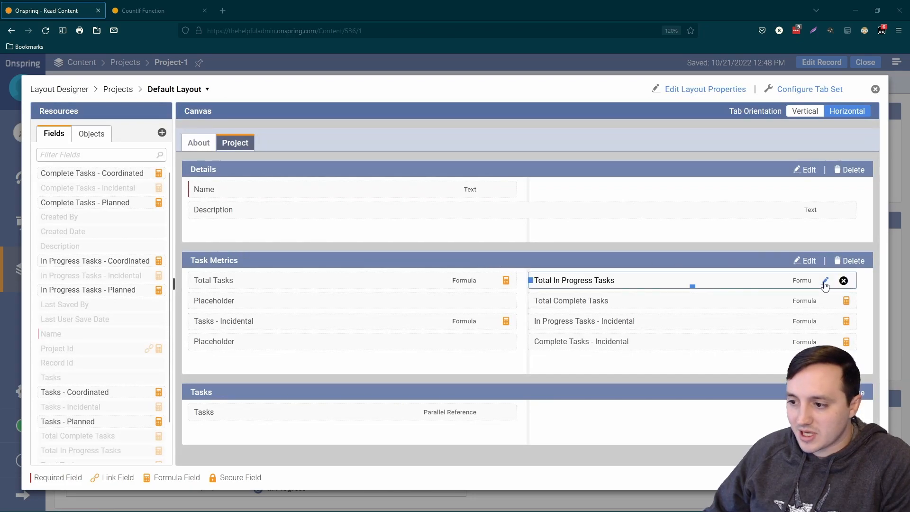
click(825, 282)
scroll(520, 290, down, 2)
scroll(519, 290, down, 3)
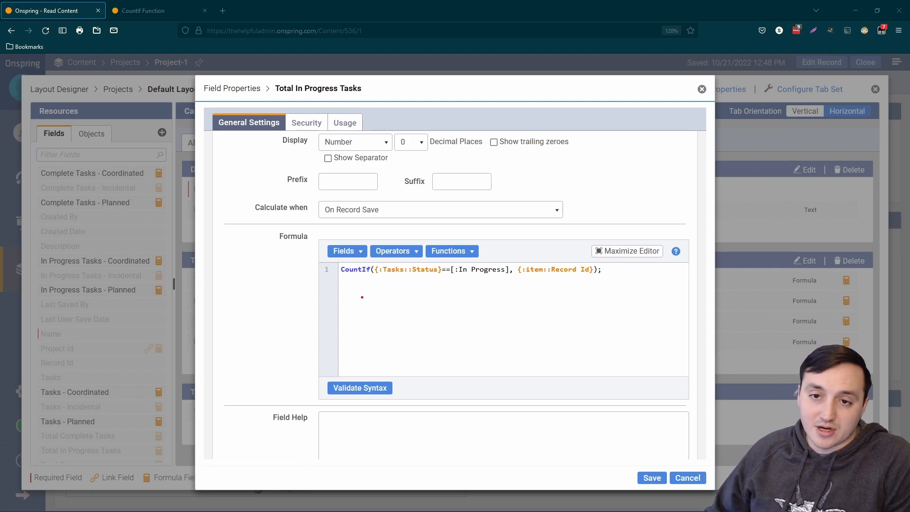
drag(358, 279, 358, 313)
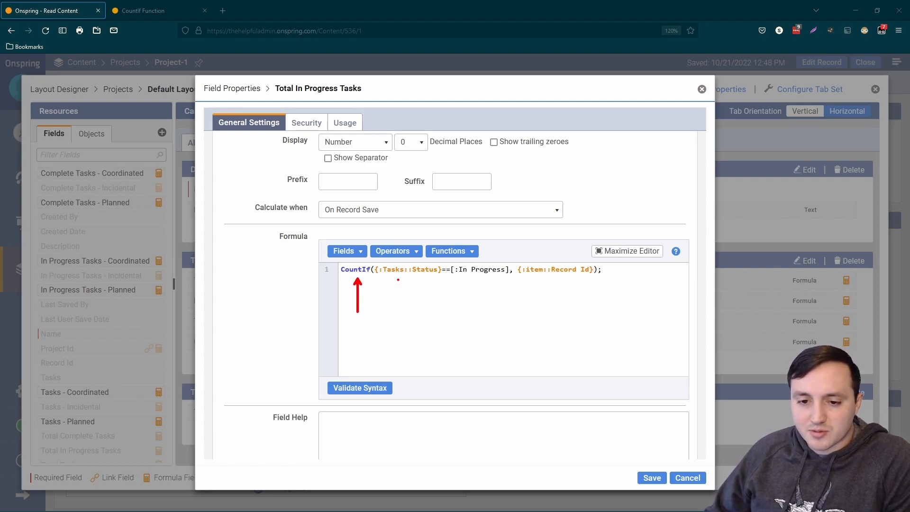
drag(393, 278, 393, 316)
drag(426, 279, 425, 313)
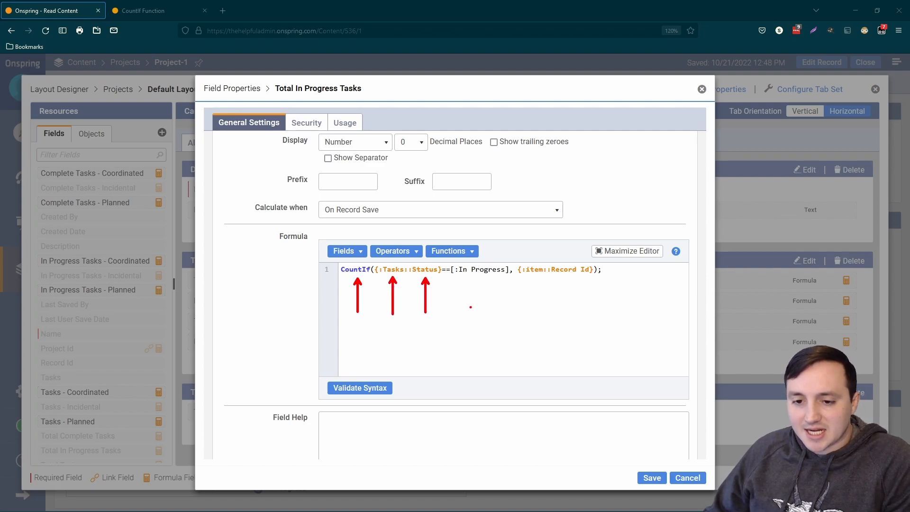
drag(477, 279, 482, 309)
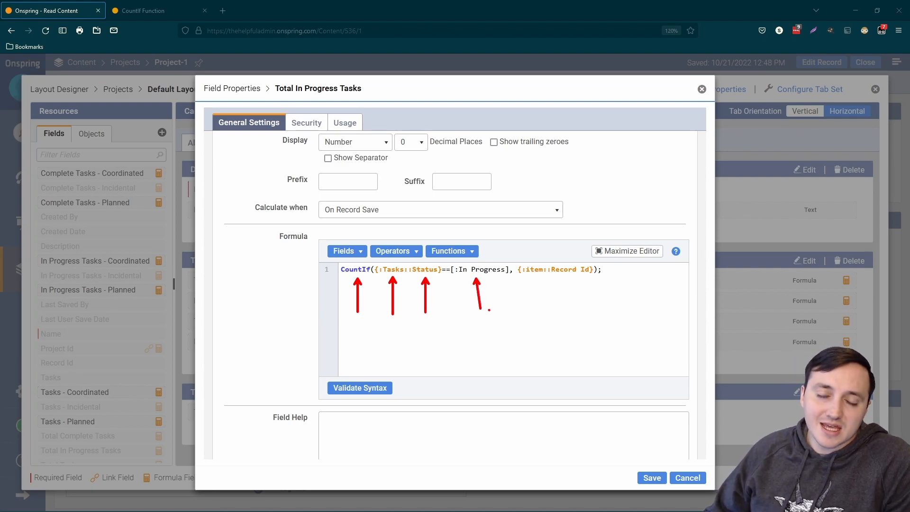
drag(558, 277, 561, 305)
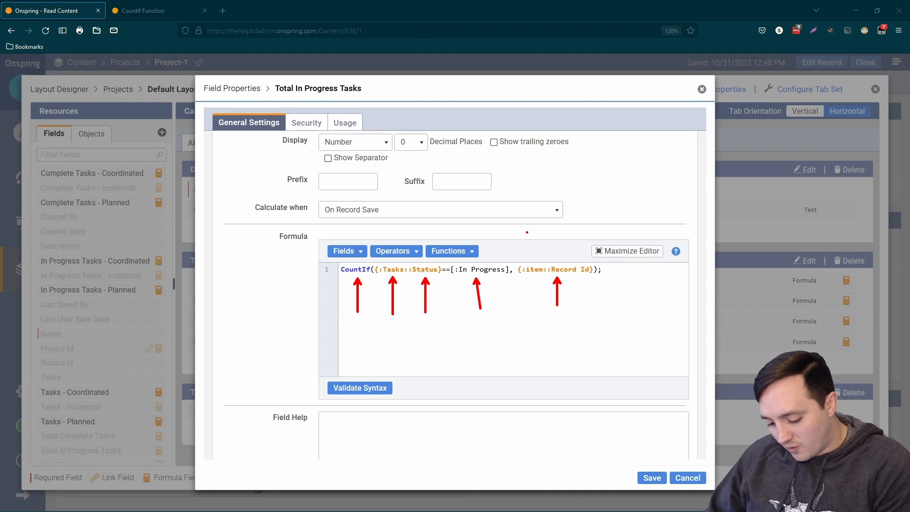
Open the formula help, close the old help page, search for "CountIf" and open the CountIf Function topic
click(677, 251)
click(205, 11)
click(731, 83)
text(CountIf)
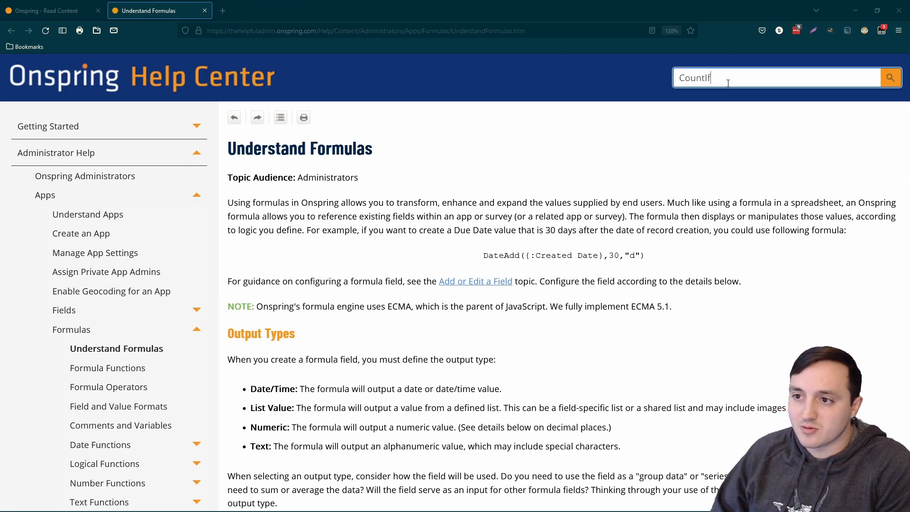
key(Return)
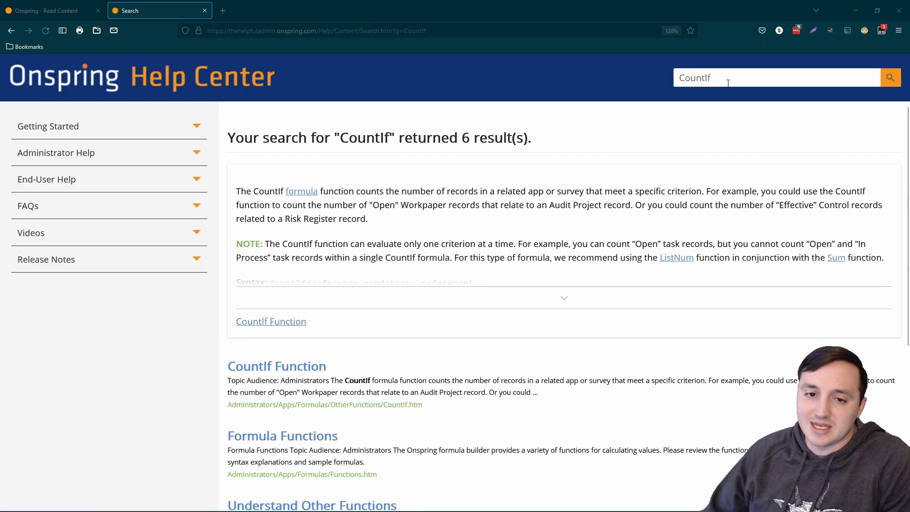
click(305, 371)
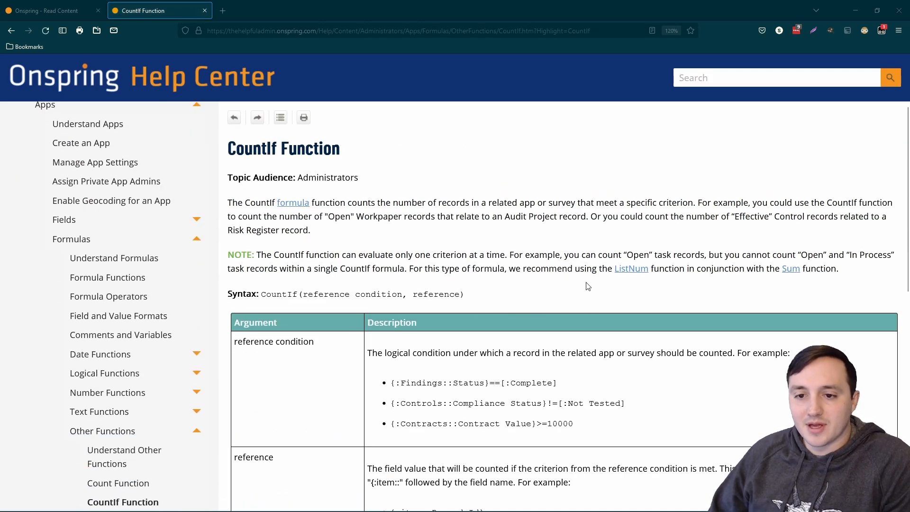
Read the CountIf function's description and its three reference condition examples
drag(228, 203, 693, 203)
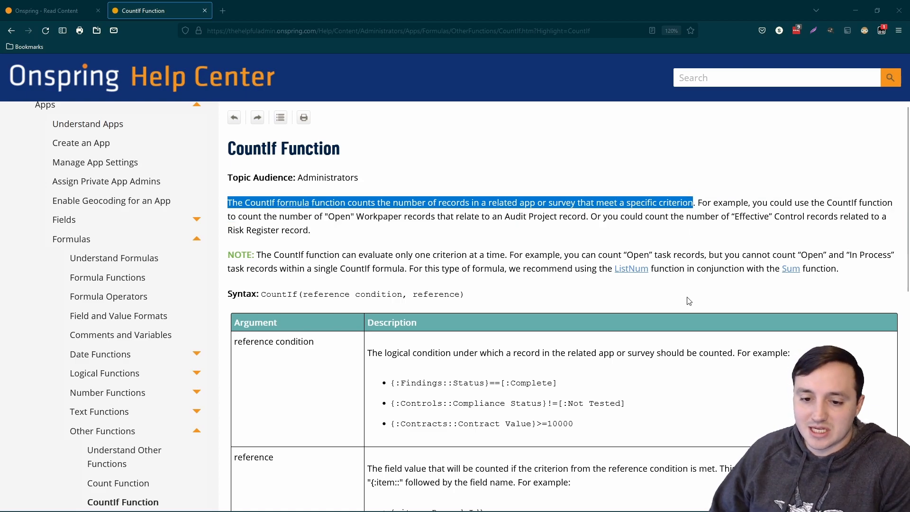
scroll(688, 299, down, 3)
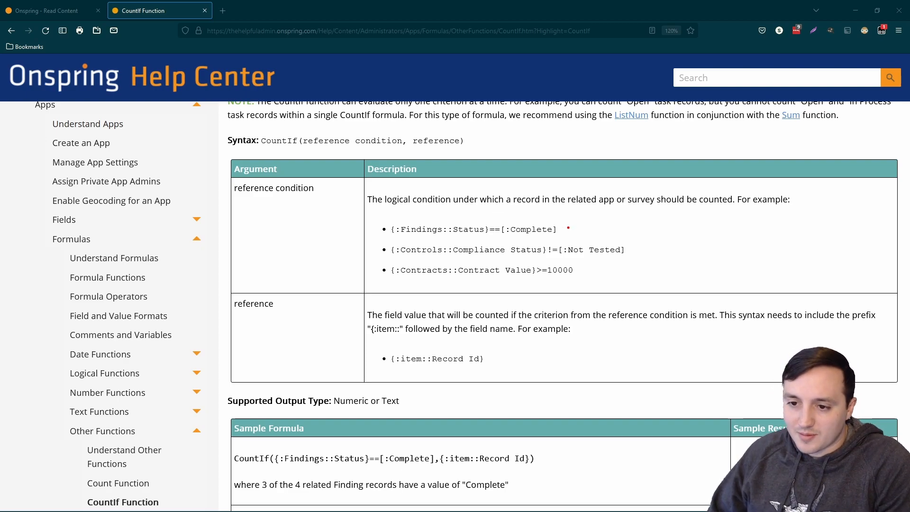
drag(563, 228, 635, 218)
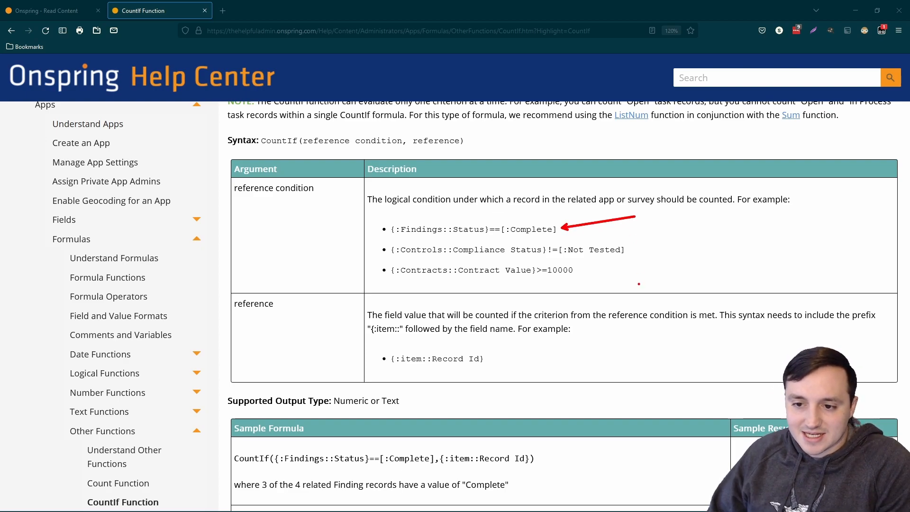
drag(631, 251, 716, 238)
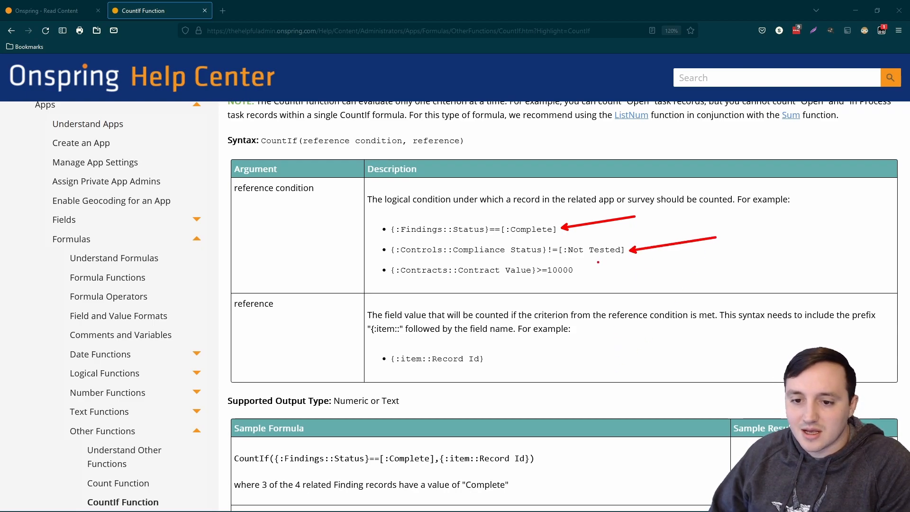
drag(581, 270, 663, 271)
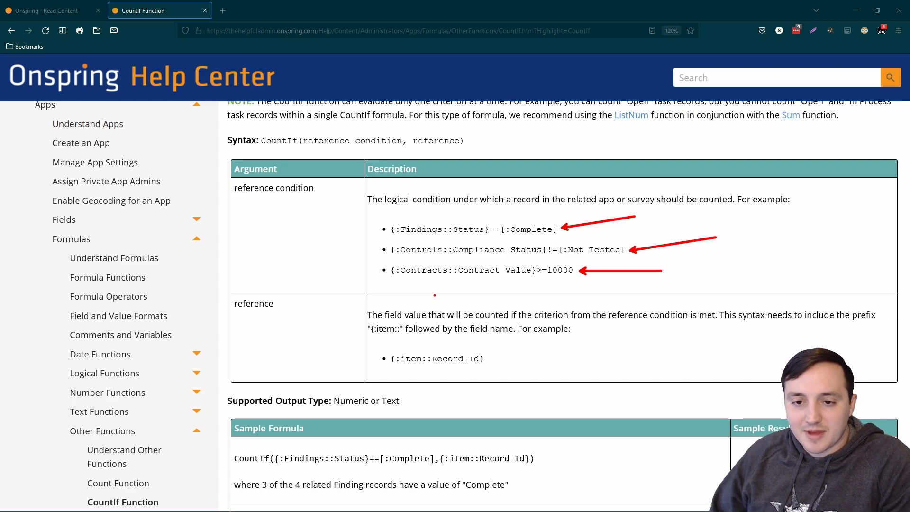
key(Escape)
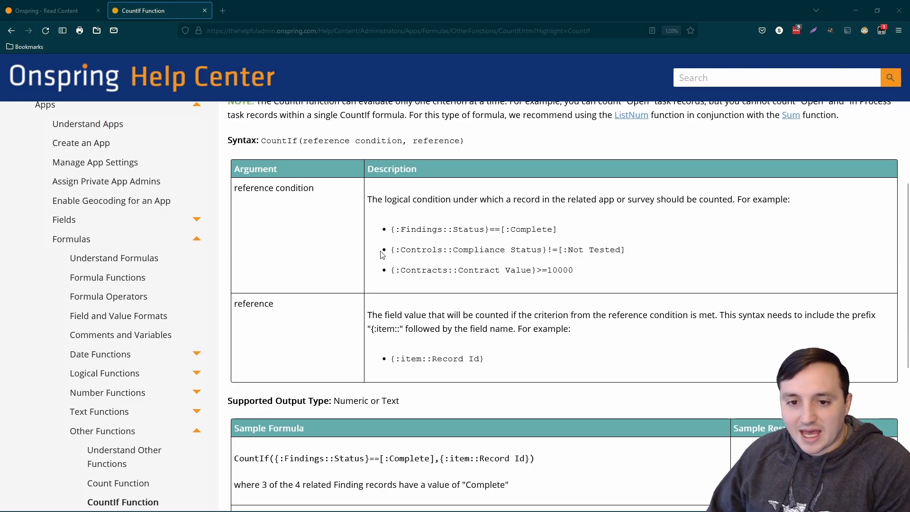
Return to the Onspring project page and close the field properties and the layout designer without saving
click(70, 15)
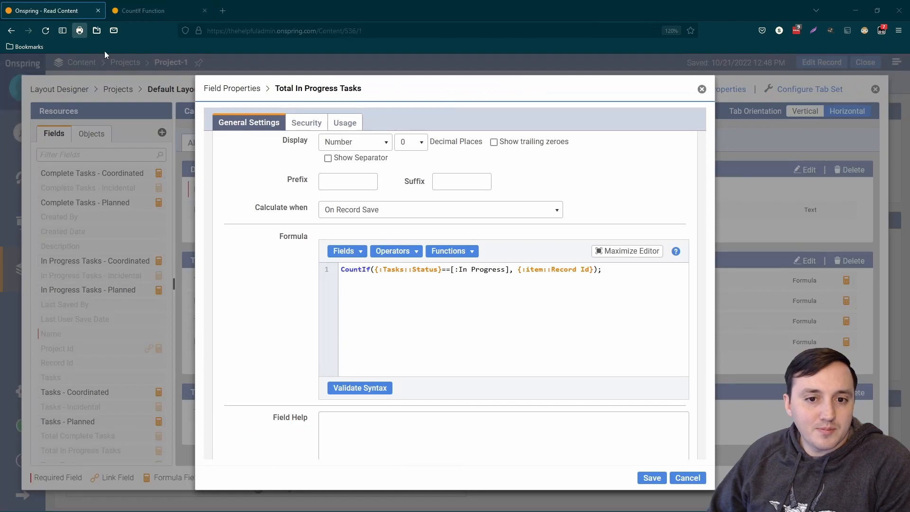
click(689, 480)
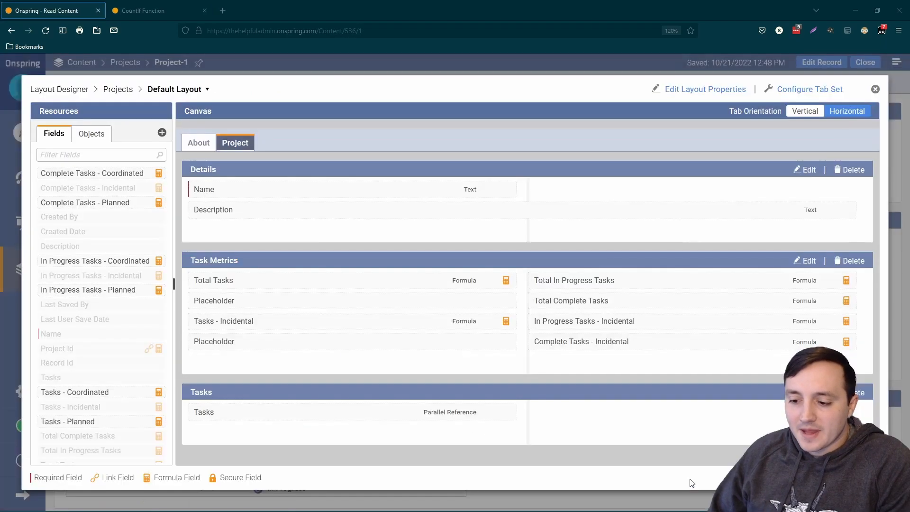
click(861, 477)
Open the Task-3 record from the project's Tasks list and open the layout designer for Project Tasks
scroll(440, 378, down, 1)
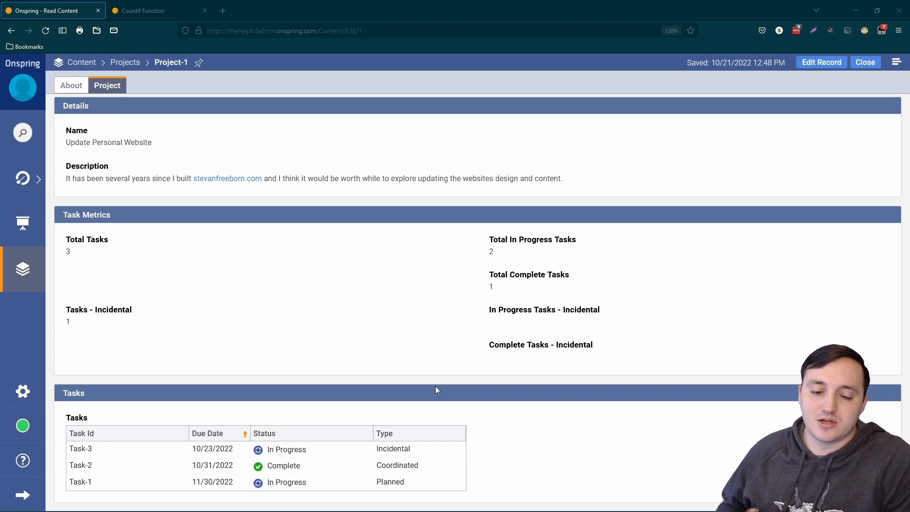
click(426, 455)
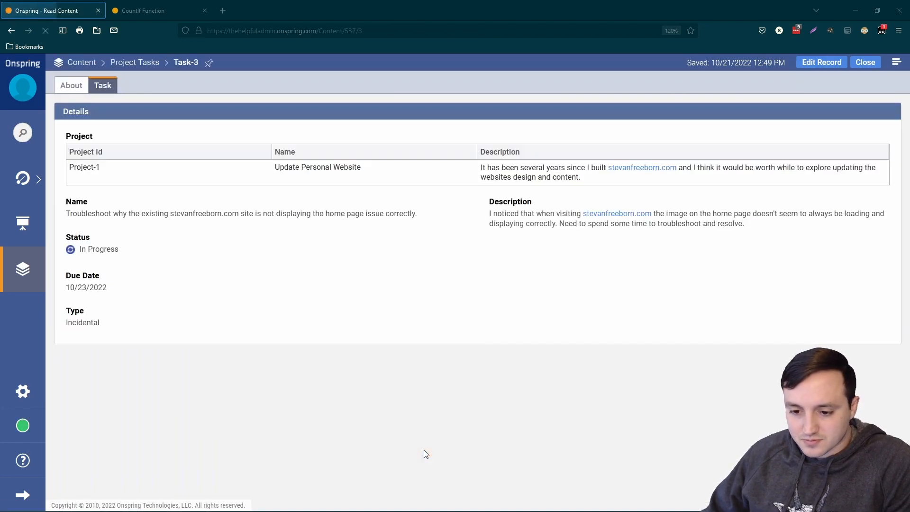
click(897, 62)
click(856, 157)
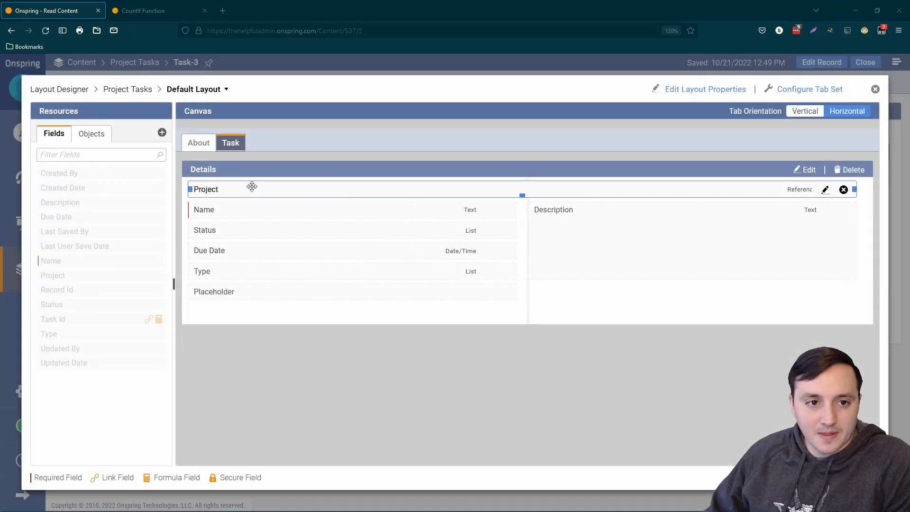
Create a new formula field in Project Tasks named IsIncidentalAndIsInProgress
click(161, 133)
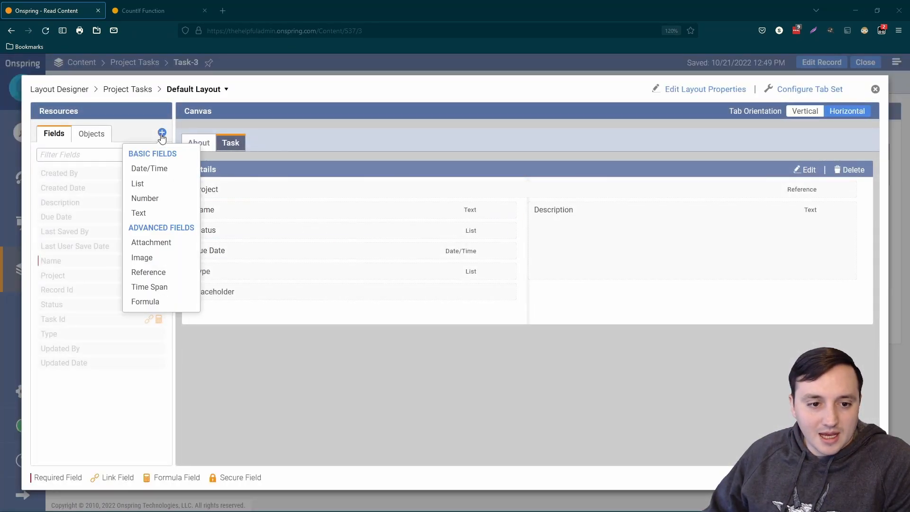
click(188, 308)
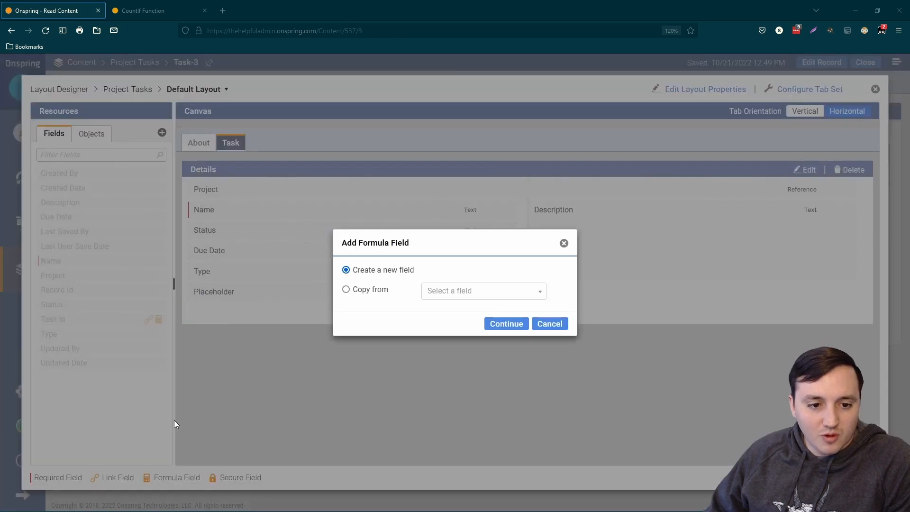
click(503, 324)
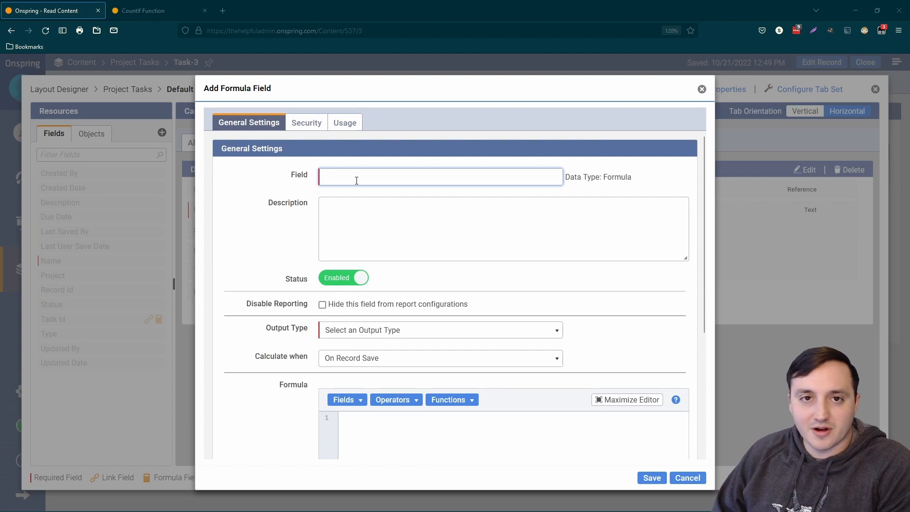
text(Is Incidental And Is )
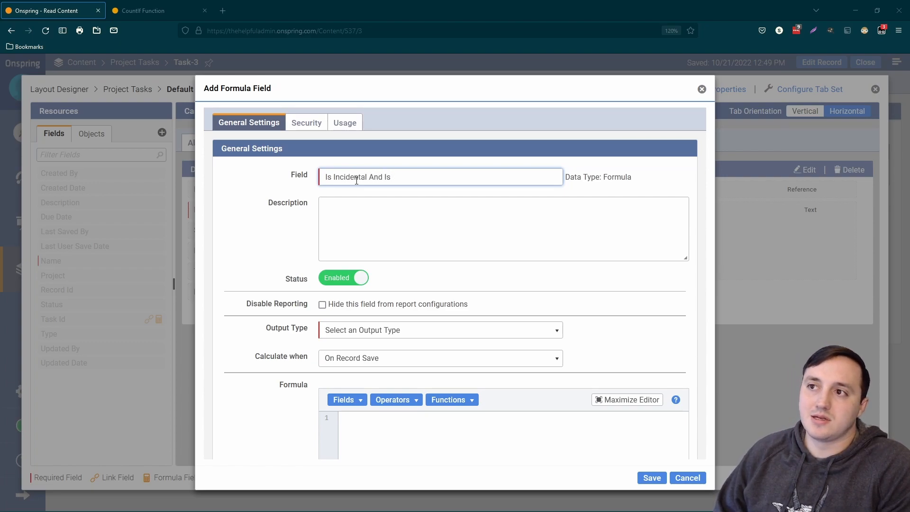
text(In Progre)
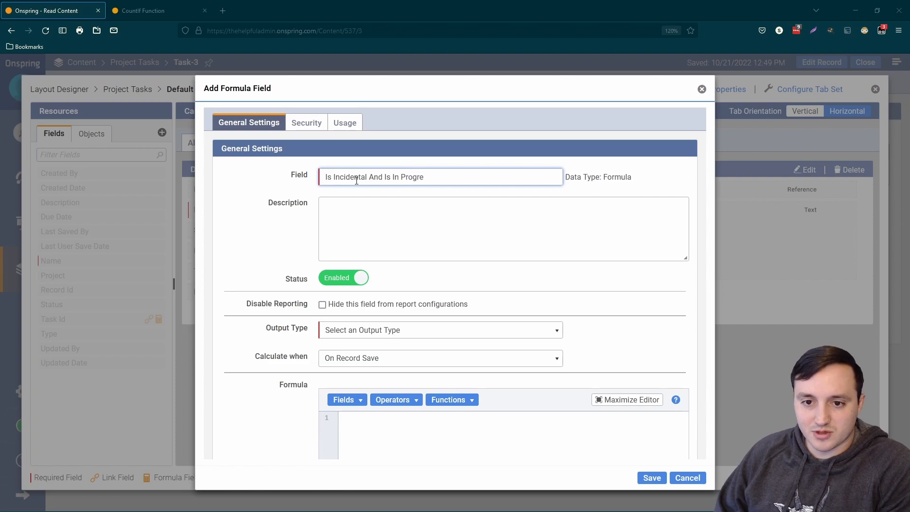
key(Left)
key(Left)
key(Left)
key(Left)
key(BackSpace)
key(Left)
key(Left)
key(BackSpace)
key(Left)
key(Left)
key(BackSpace)
key(BackSpace)
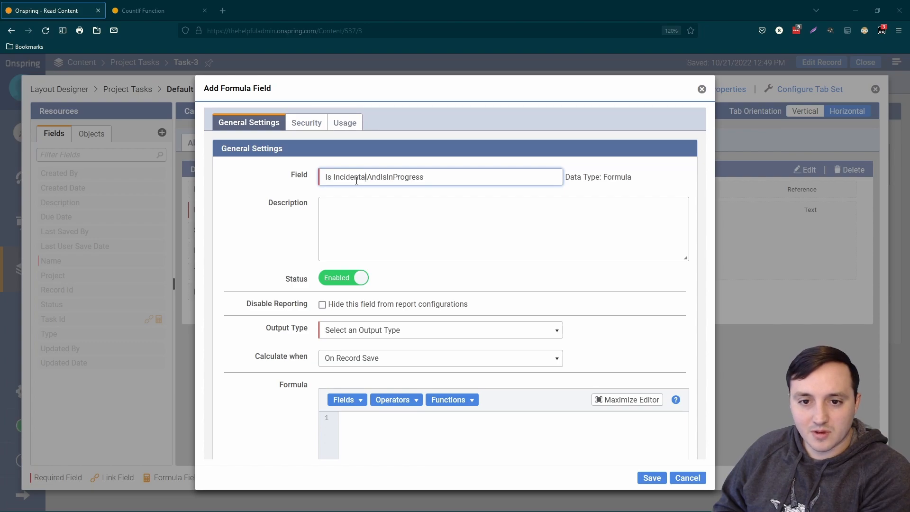
key(BackSpace)
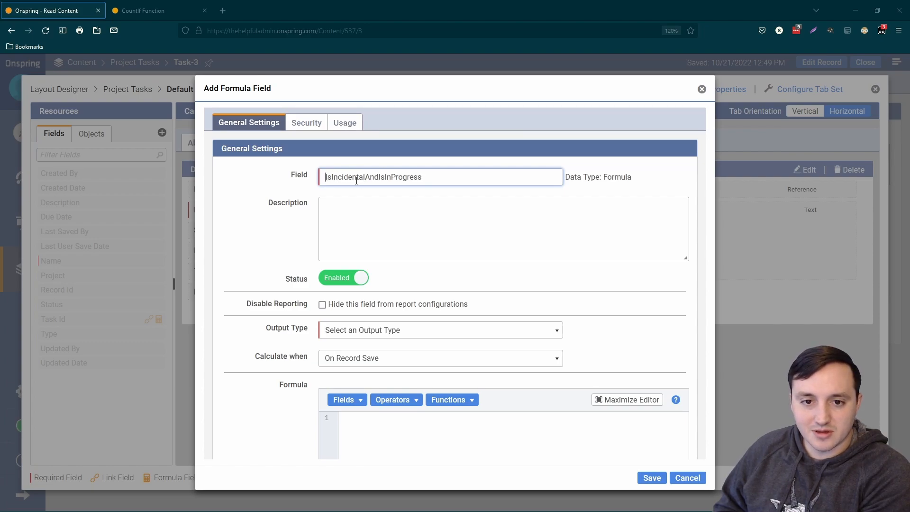
Set the field's output type to List Value and define the list values False and True
click(402, 333)
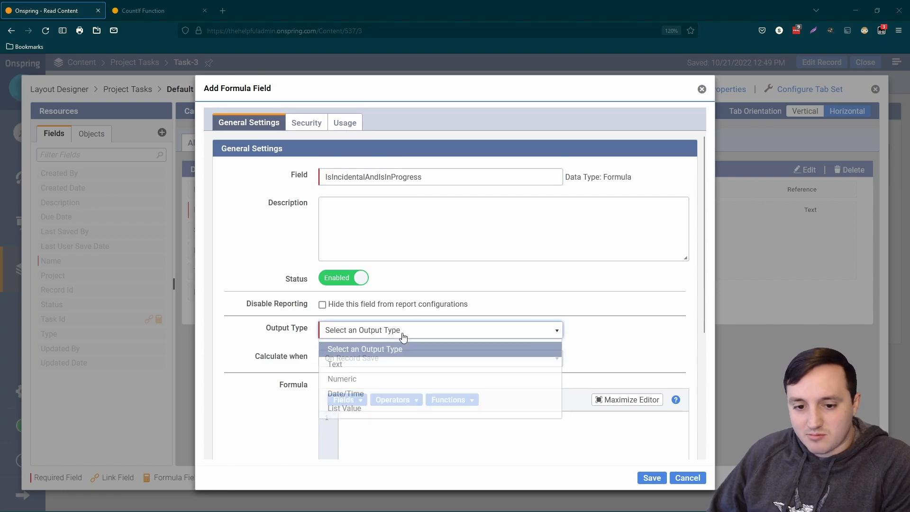
click(376, 414)
scroll(297, 376, down, 3)
click(350, 255)
click(350, 254)
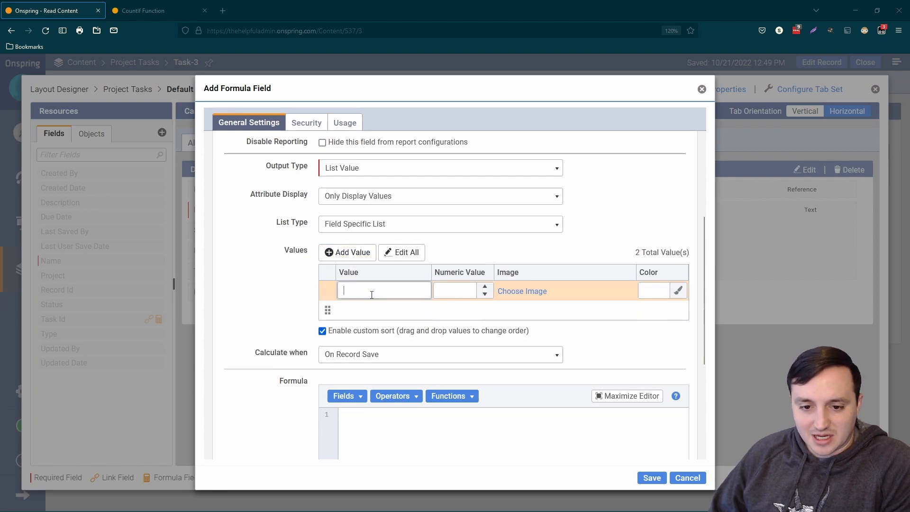
text(False)
click(380, 308)
text(True)
click(281, 306)
Start the field's formula with an empty if () condition
scroll(396, 340, down, 3)
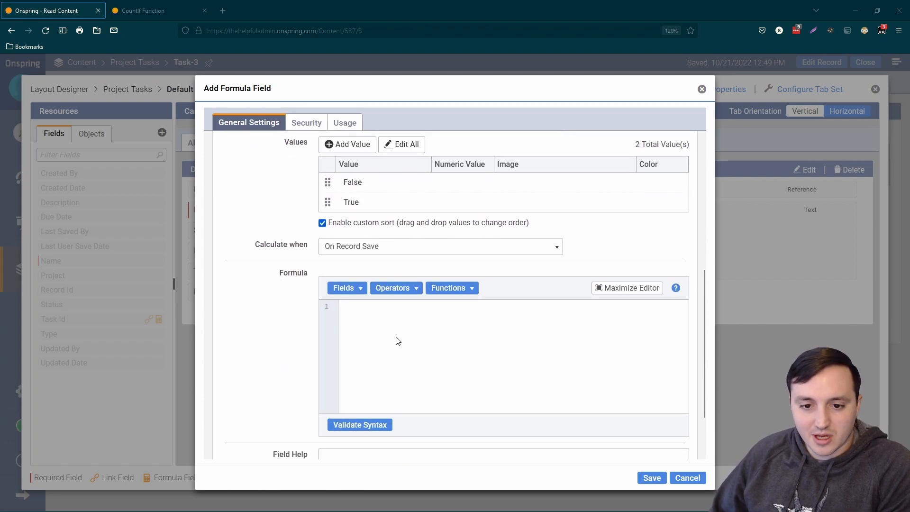
click(388, 311)
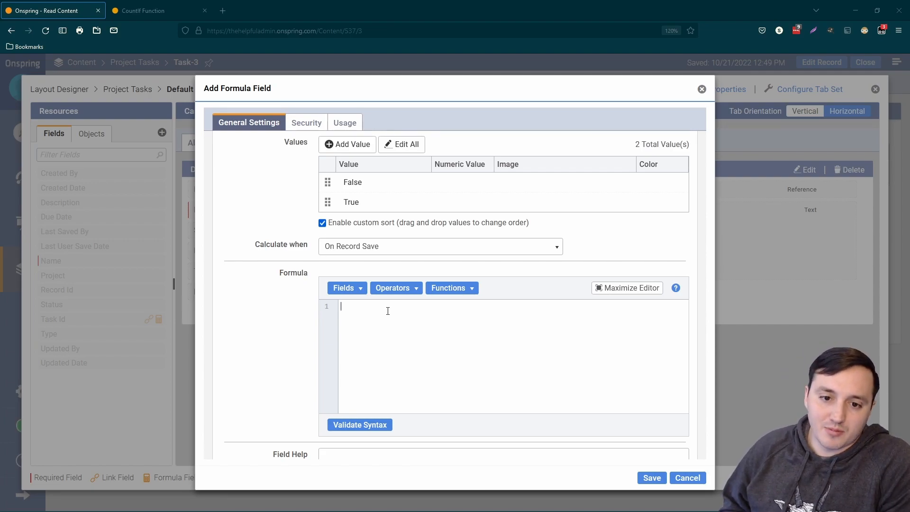
text(If)
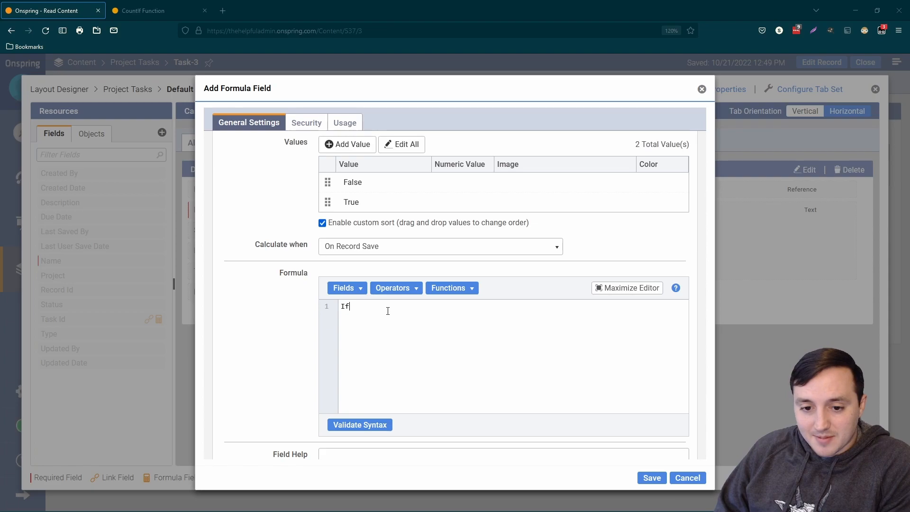
text(f ())
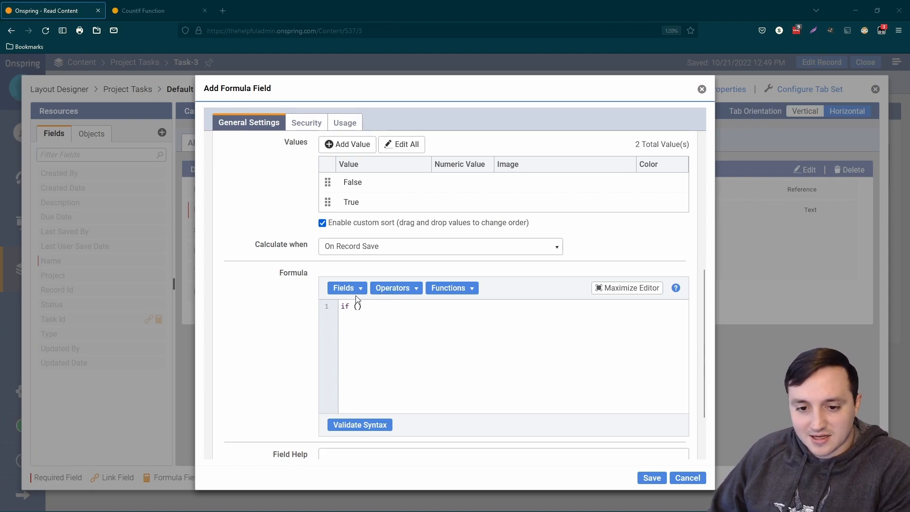
click(344, 288)
scroll(377, 375, down, 1)
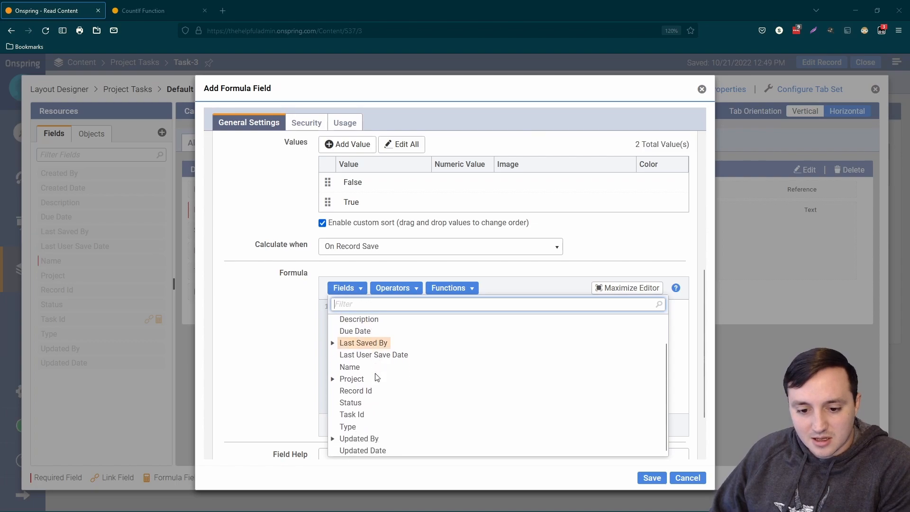
click(356, 404)
key(BackSpace)
key(BackSpace)
key(BackSpace)
key(BackSpace)
key(BackSpace)
key(BackSpace)
key(BackSpace)
key(BackSpace)
key(BackSpace)
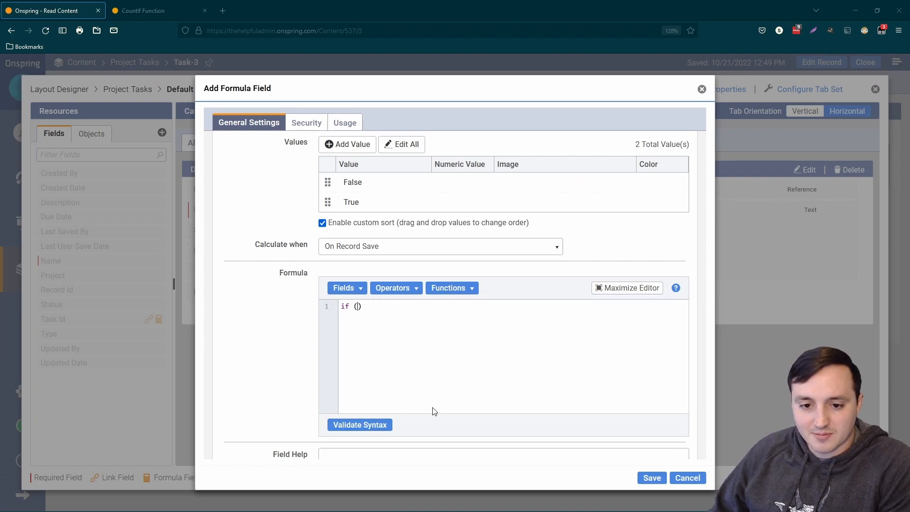
Enter {:Type}==[:Incidental] as the first criterion inside the if condition, followed by the && operator
click(334, 290)
scroll(350, 430, down, 1)
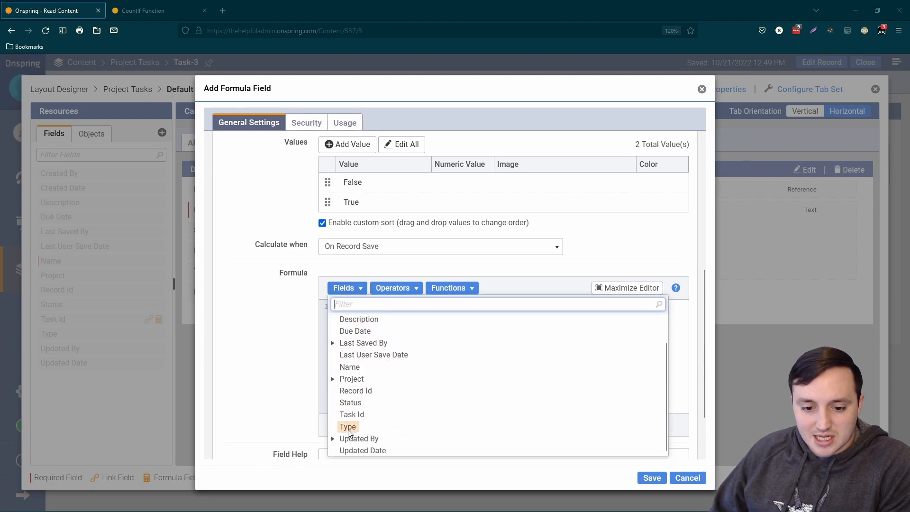
click(348, 427)
text(==[:Incidental] && )
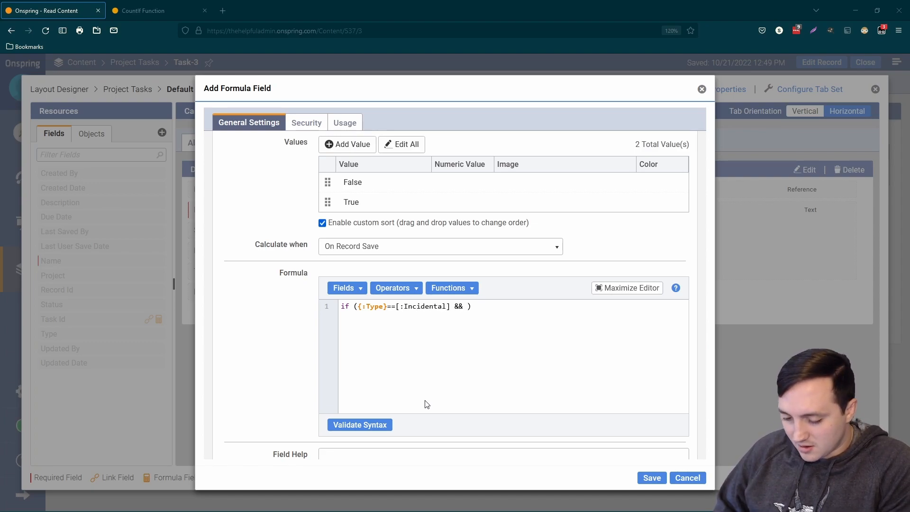
Add {:Status}==[:In Progress] as the second criterion and close the if condition
text({:sta)
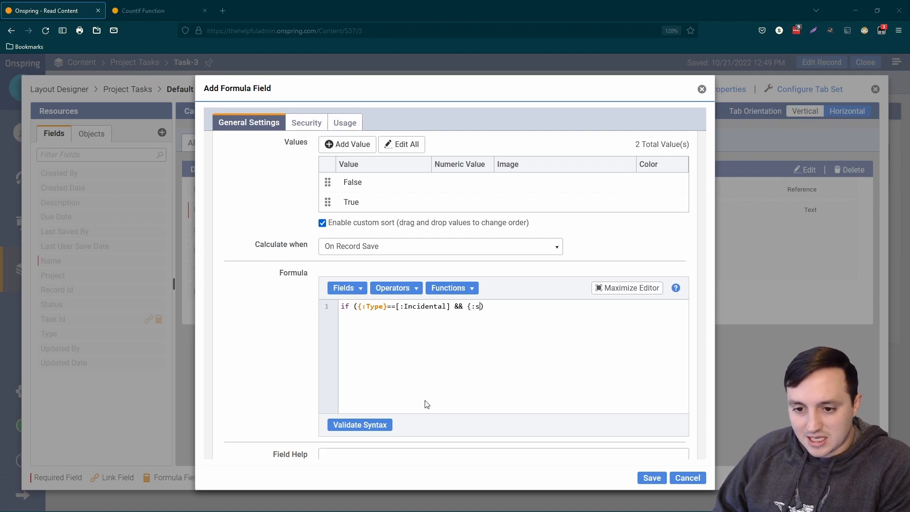
key(BackSpace)
key(BackSpace)
key(BackSpace)
text(Status})
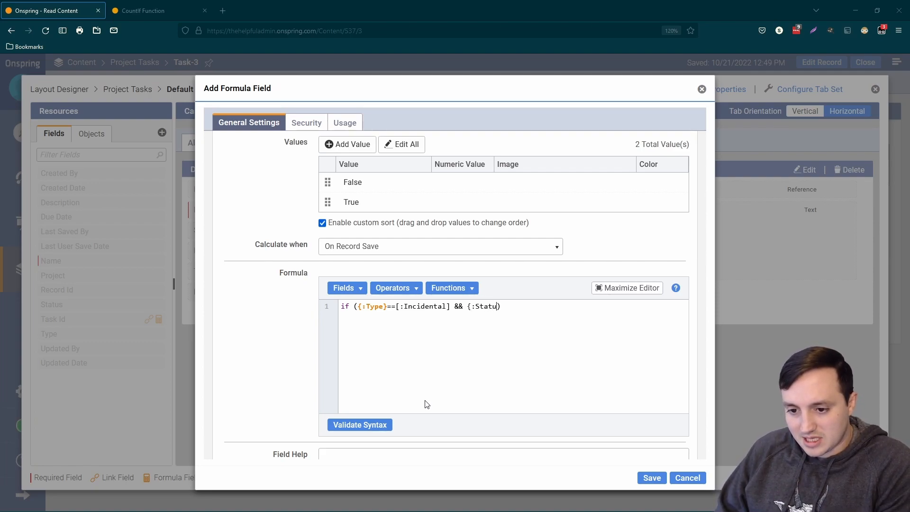
text(==)
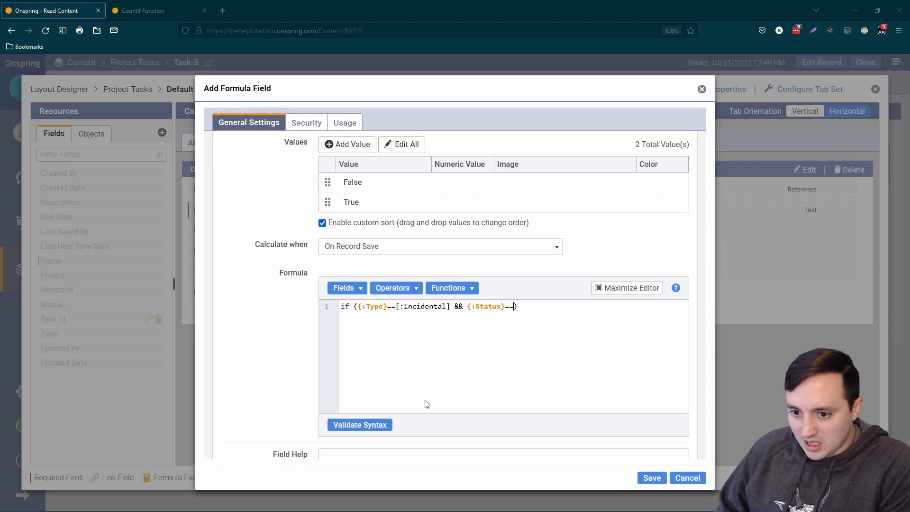
text([:)
text(In Progress)
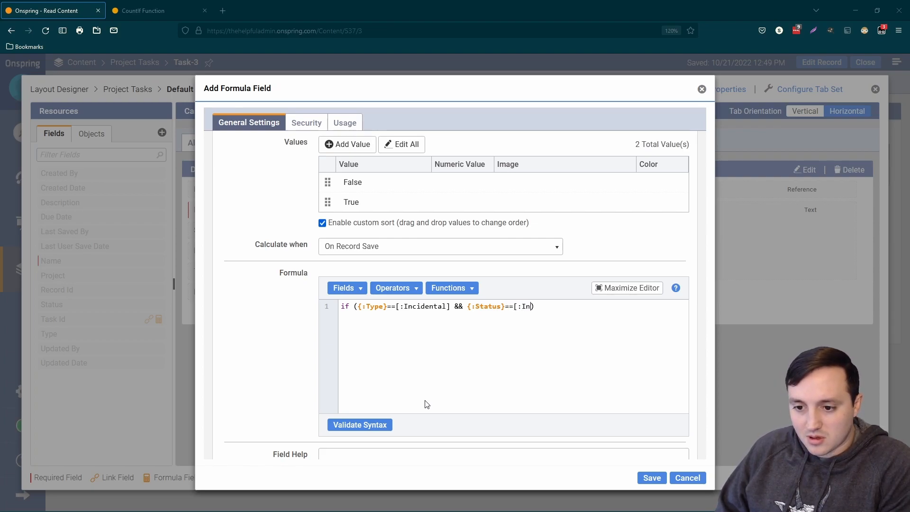
text(]))
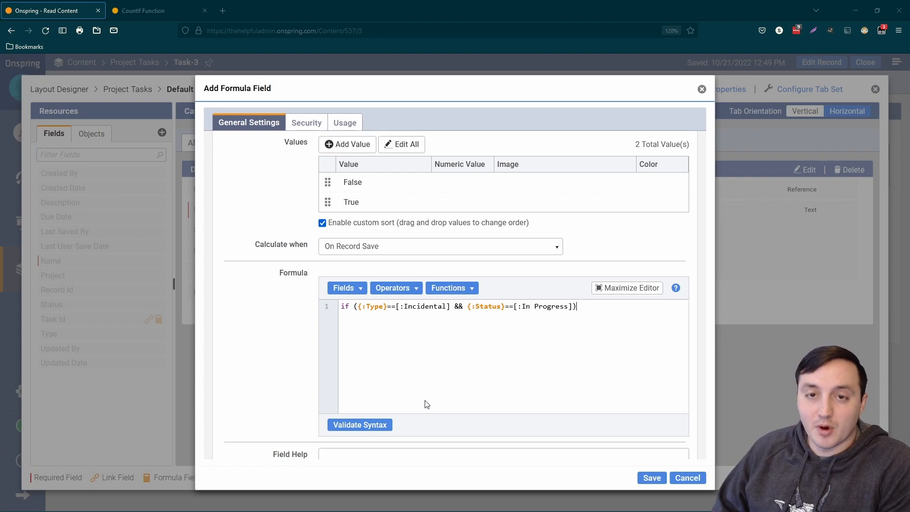
Make the formula return [:True]; when the condition is met and return [:False]; on a second line, and save the field
text( retur)
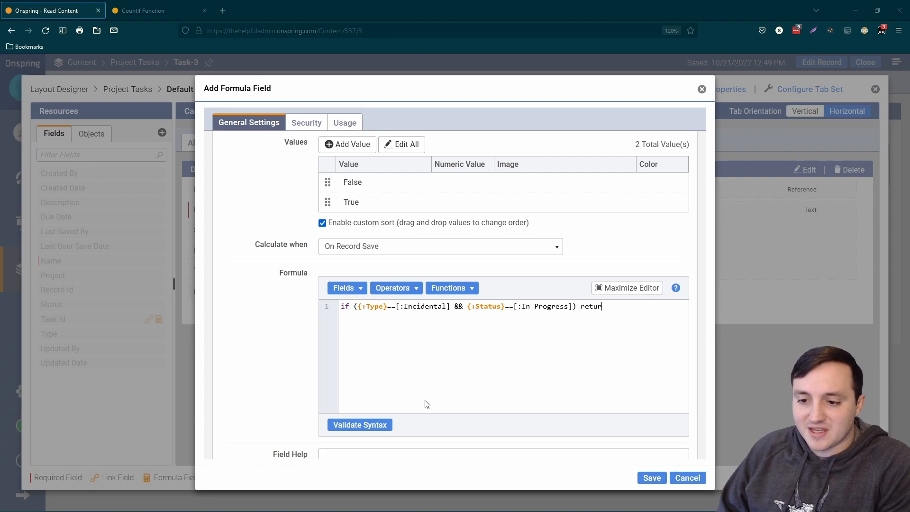
text(n [:True];)
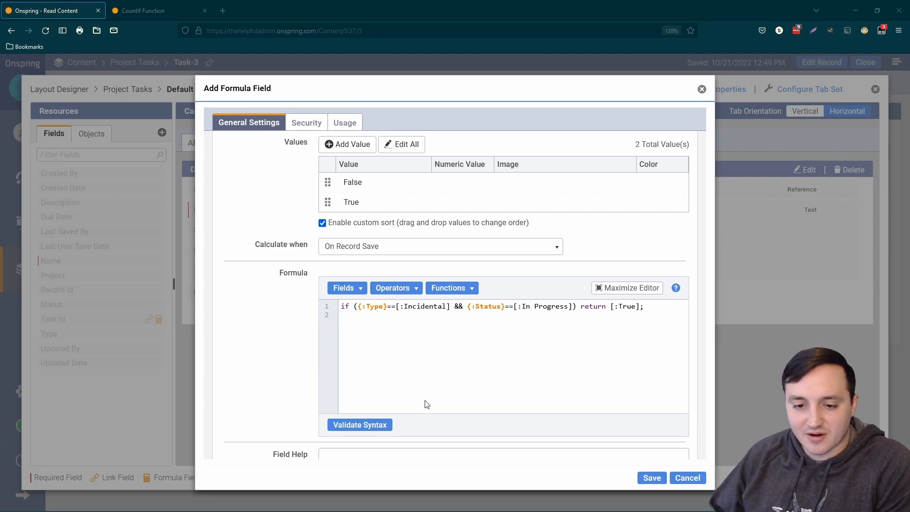
text( return )
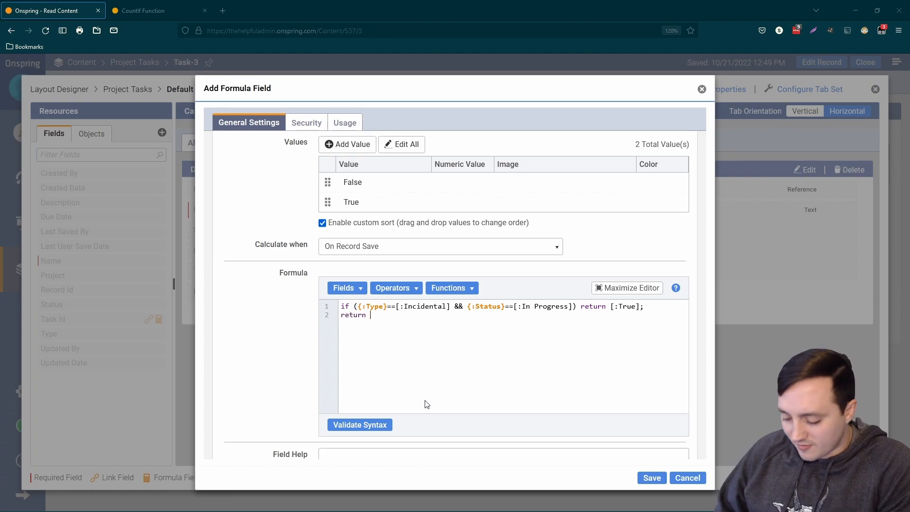
text([:False];)
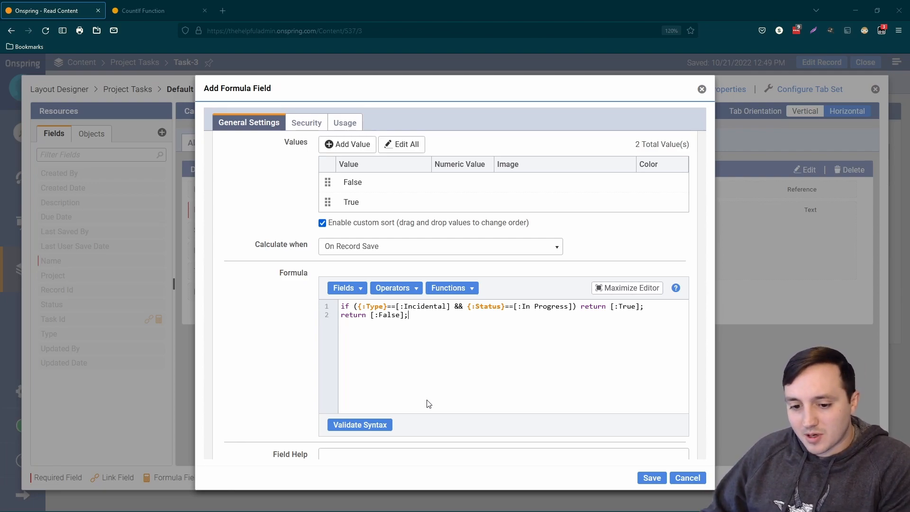
click(650, 477)
Place IsIncidentalAndIsInProgress in the Task tab's Details section and remove the placeholder beneath Type
drag(118, 231, 275, 311)
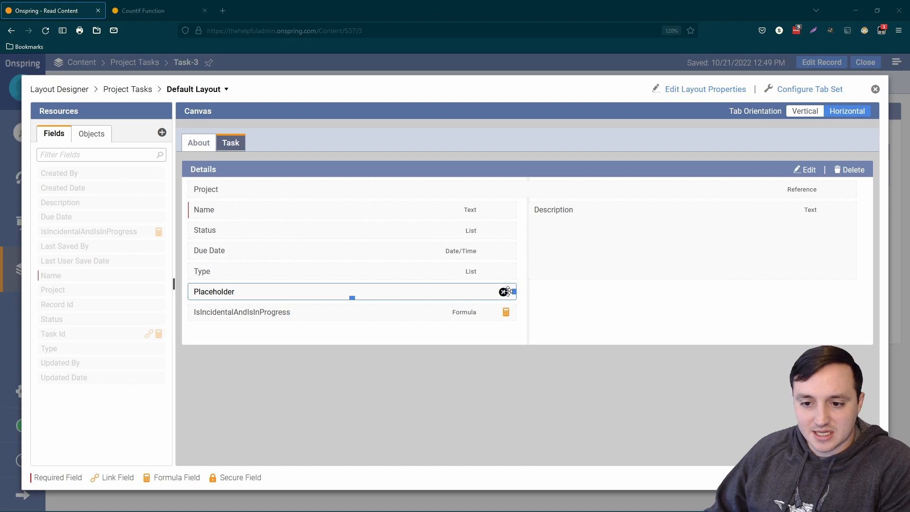
click(504, 291)
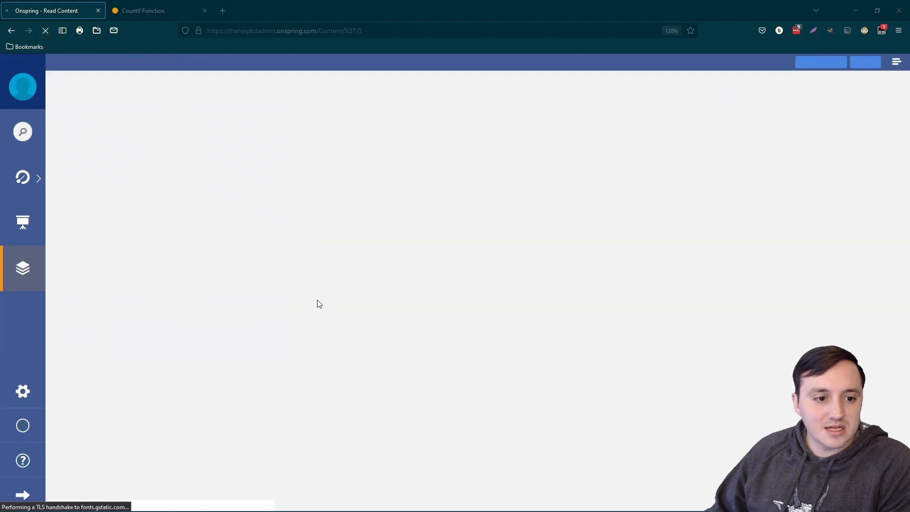
Compare Task-3's IsIncidentalAndIsInProgress value with its Type and Status
double_click(80, 361)
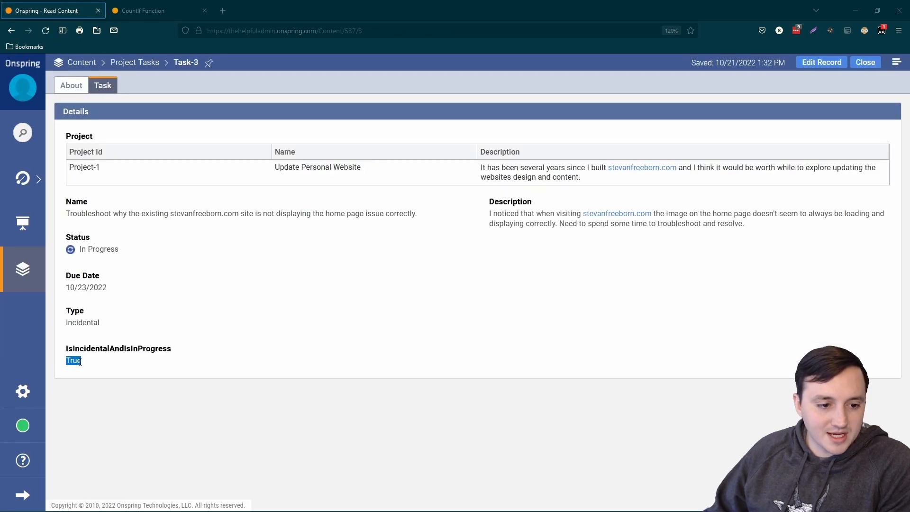
double_click(85, 323)
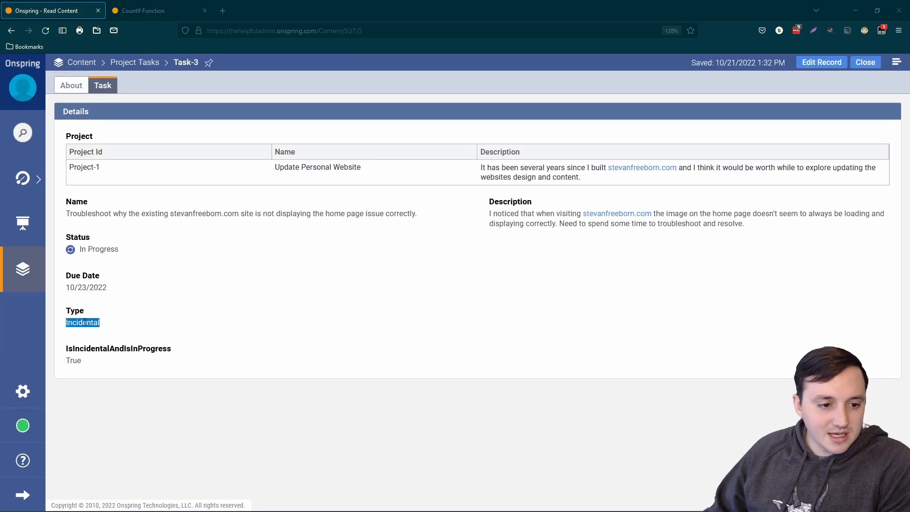
triple_click(108, 250)
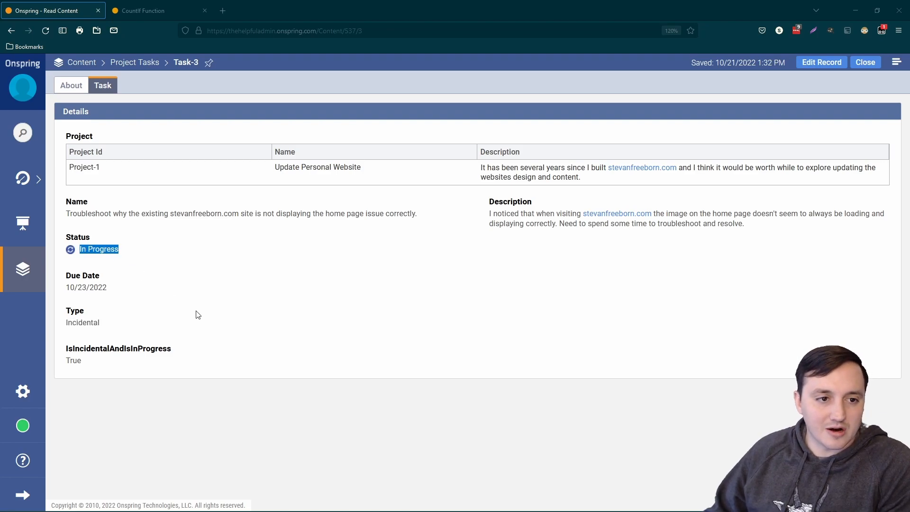
click(541, 339)
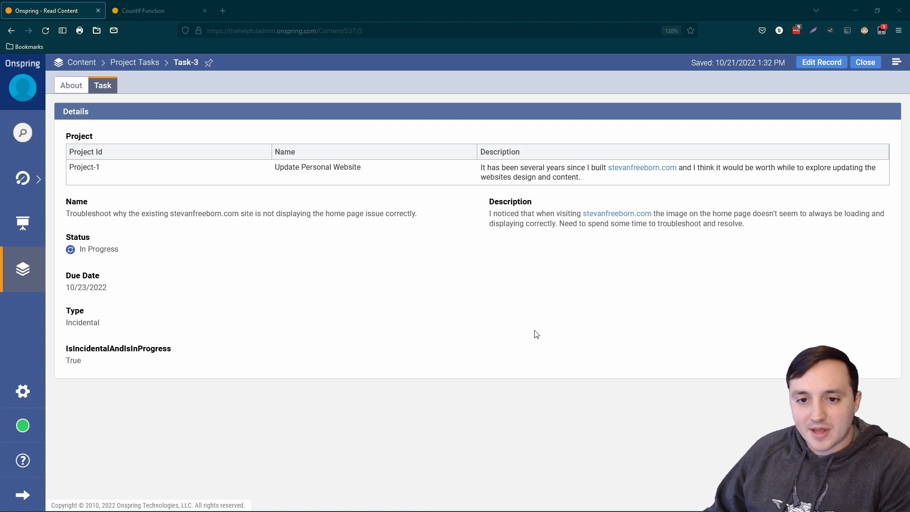
Open the related Project-1 record, launch its layout designer and open the properties of the Tasks reference field
click(335, 178)
scroll(356, 217, down, 1)
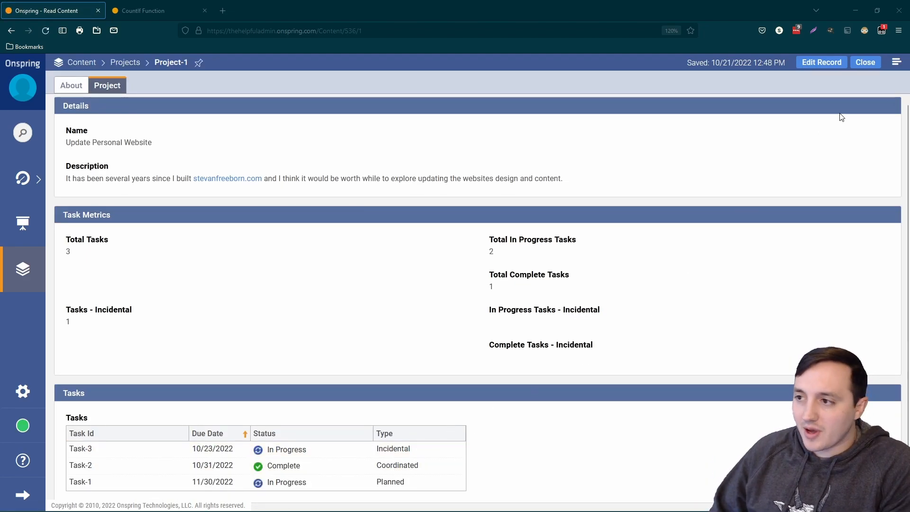
click(896, 63)
click(866, 145)
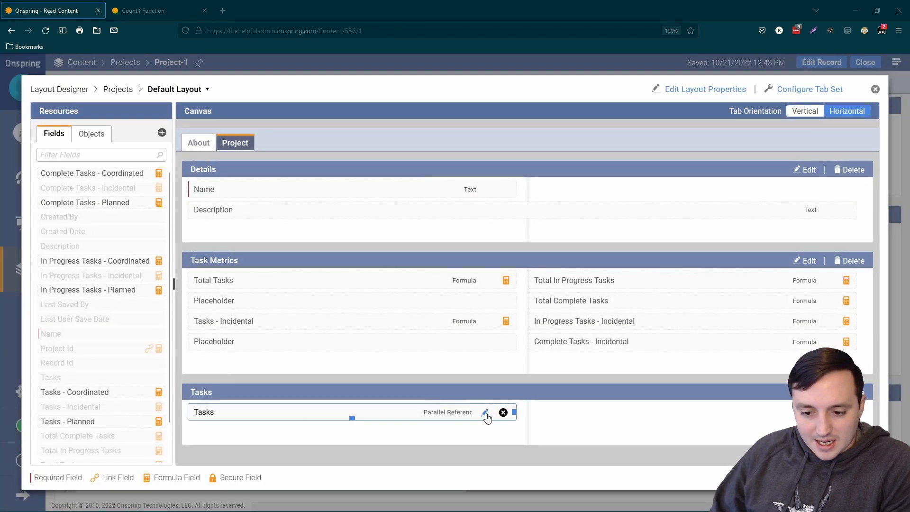
click(486, 414)
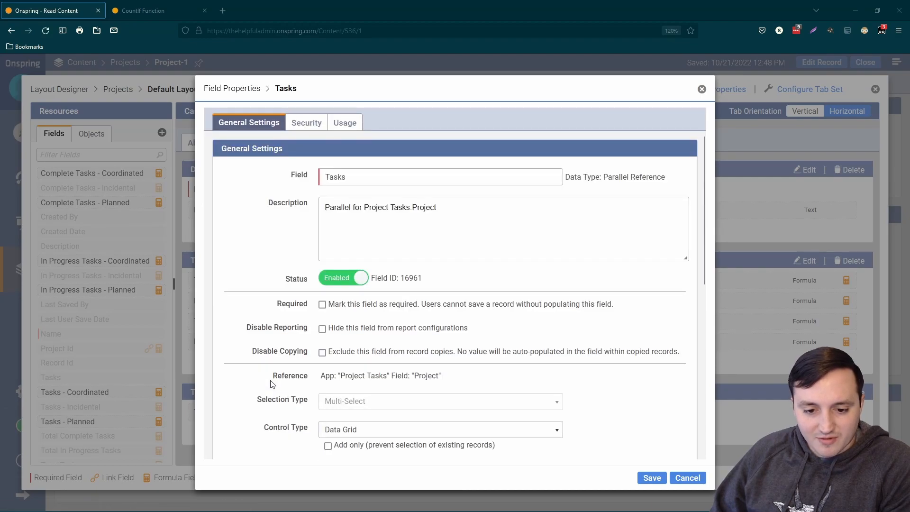
Add IsIncidentalAndIsInProgress to the Tasks field's grid fields, save the change and reload the Project-1 record
scroll(290, 356, down, 5)
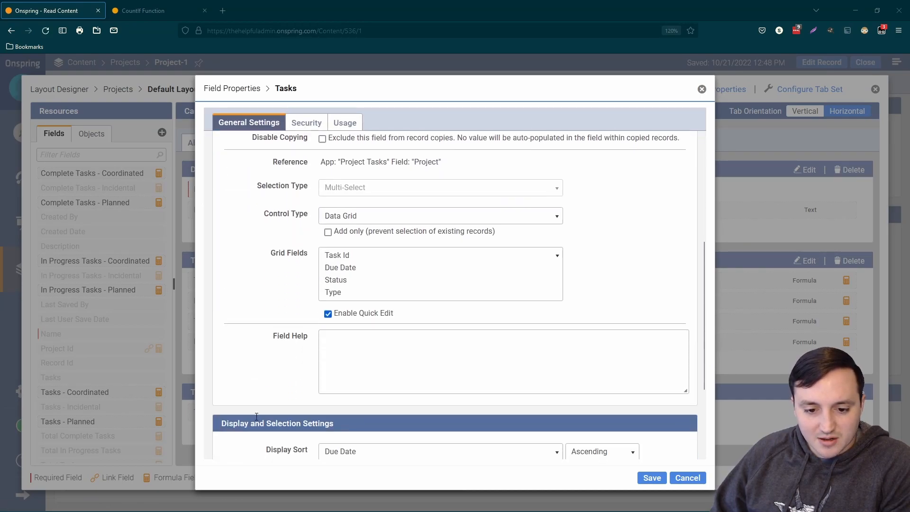
click(353, 279)
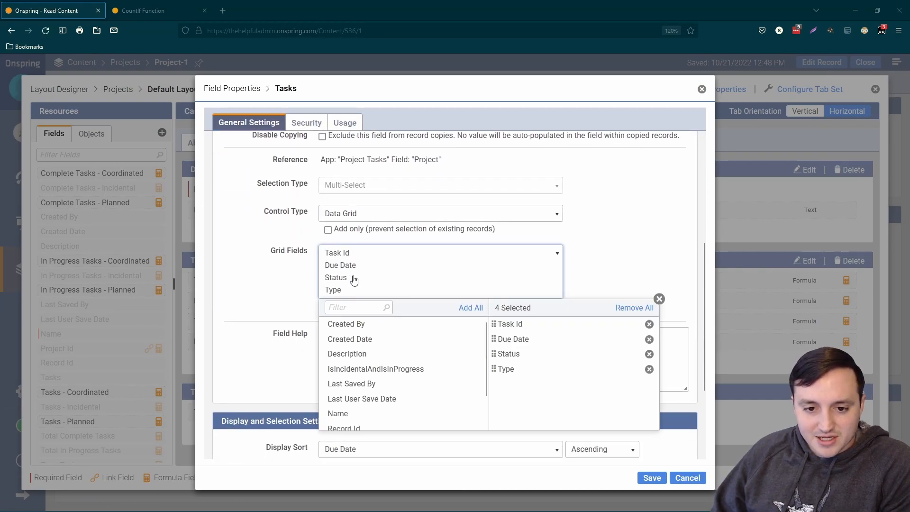
scroll(367, 350, down, 1)
click(370, 331)
click(281, 327)
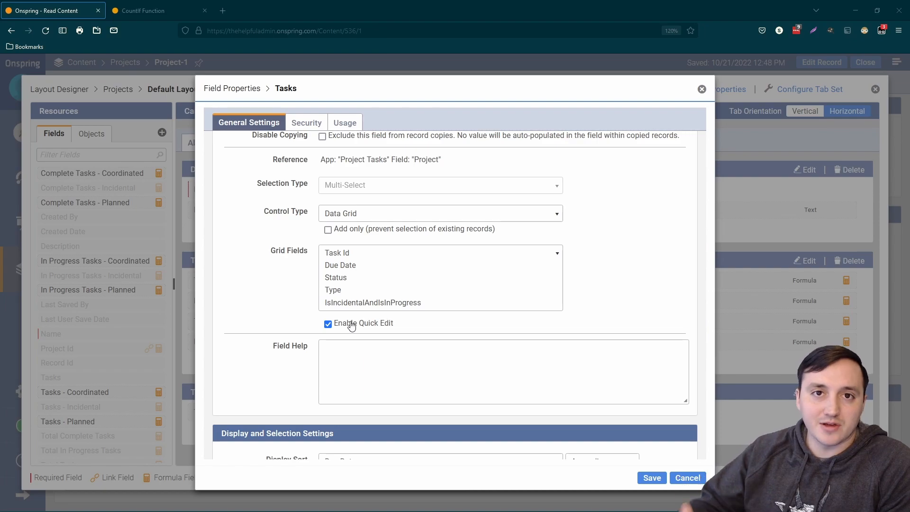
click(653, 479)
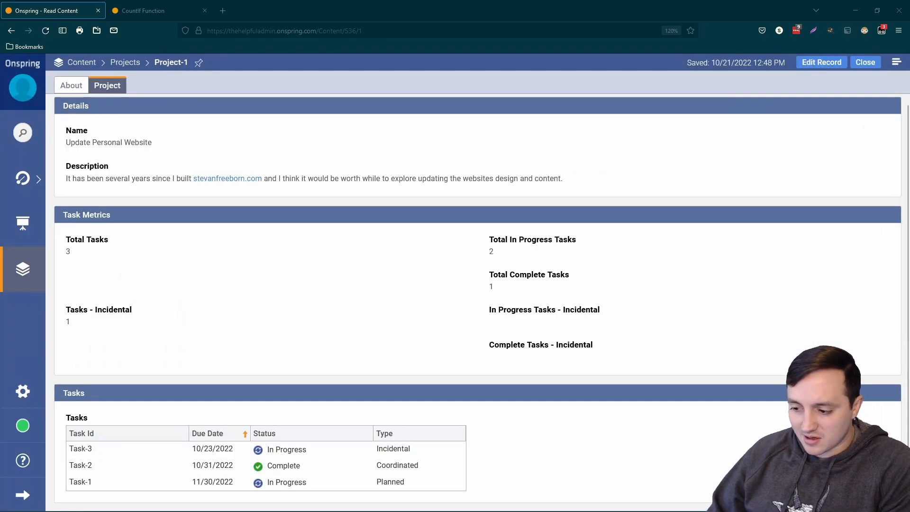
click(46, 30)
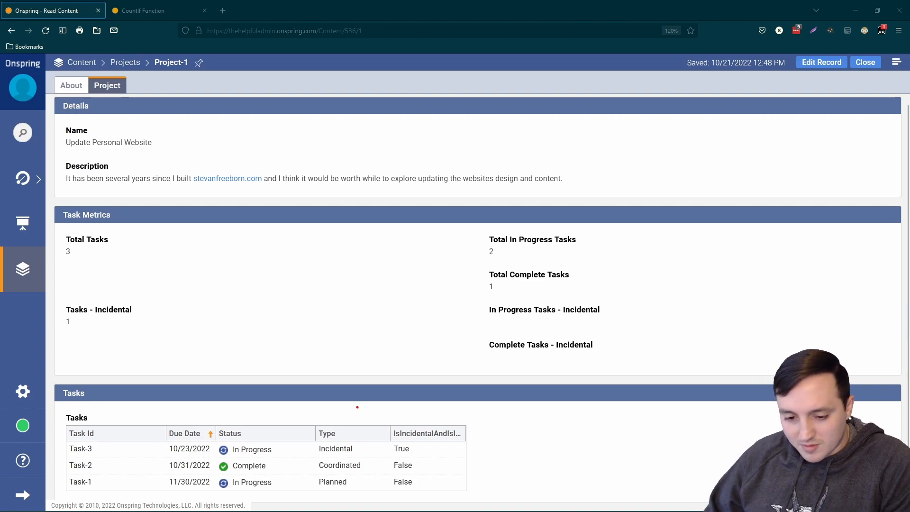
mouse_move(383, 414)
mouse_down()
mouse_move(399, 495)
mouse_move(477, 496)
mouse_up()
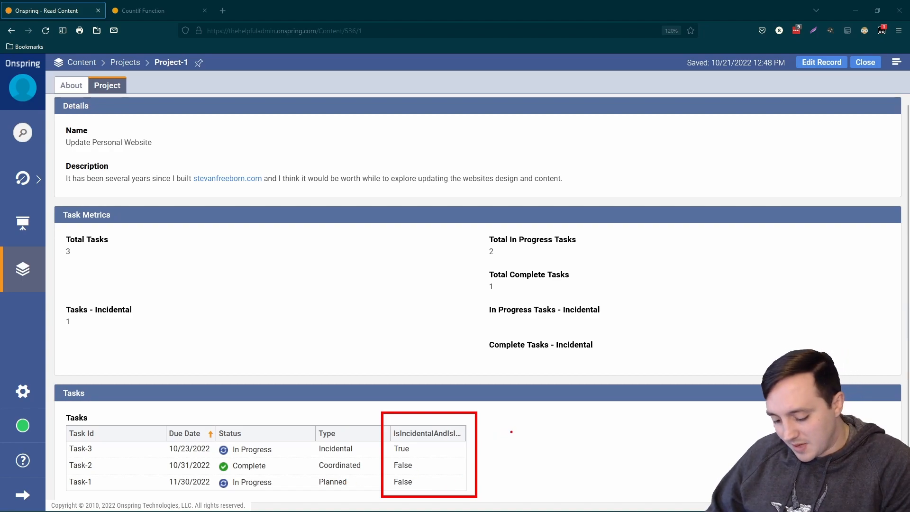
drag(483, 435, 547, 421)
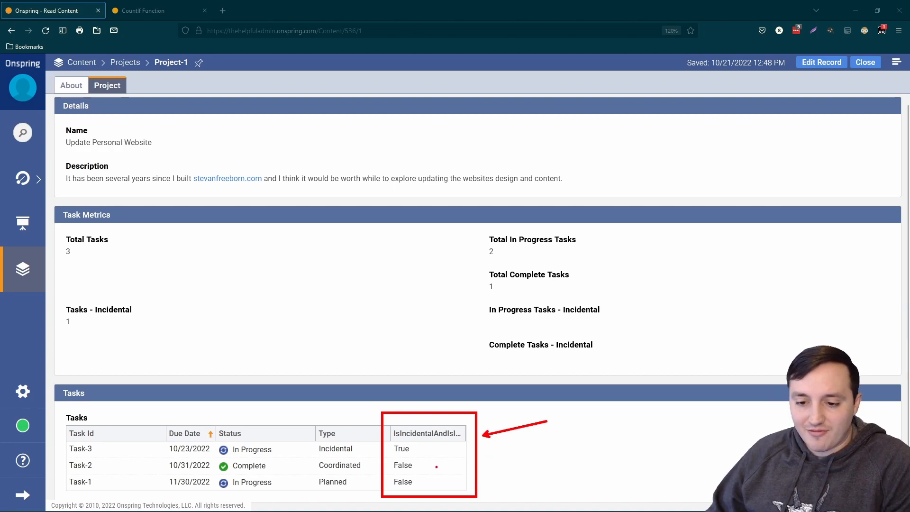
drag(607, 310, 661, 294)
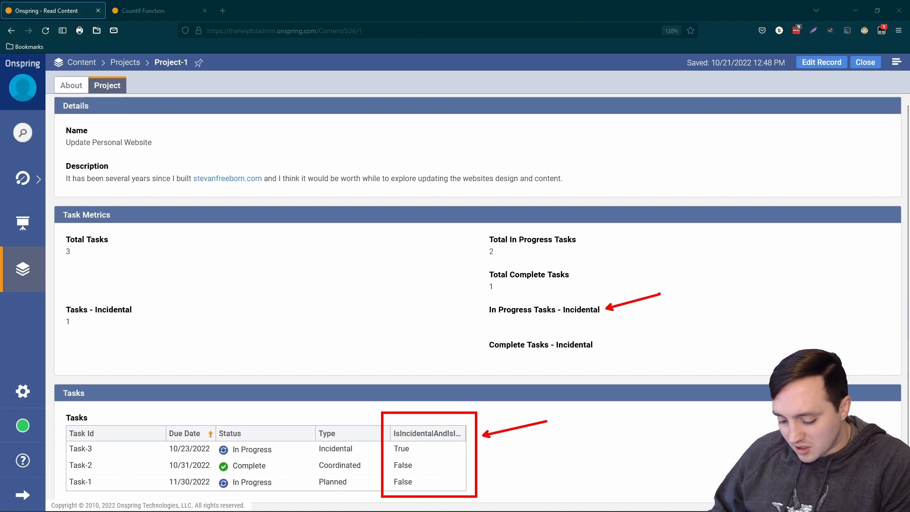
key(e)
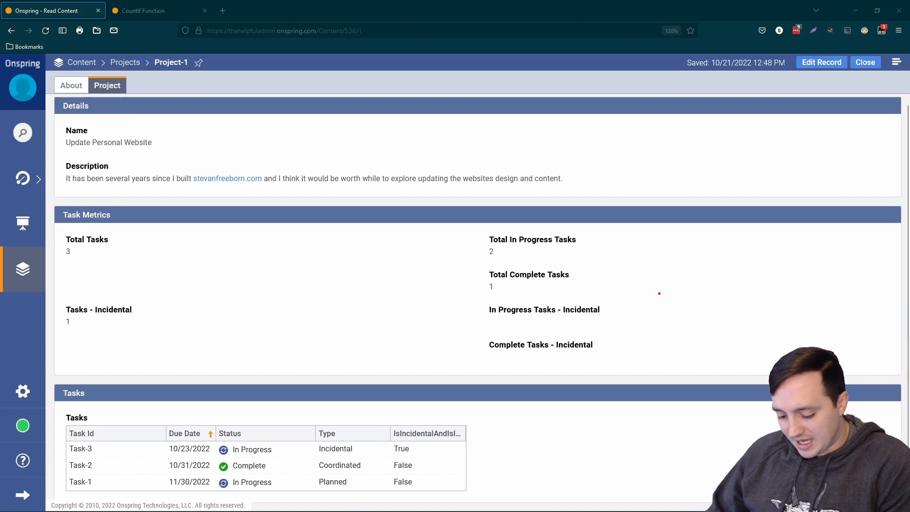
Launch the project's layout designer and open the properties of the In Progress Tasks - Incidental formula field
click(897, 62)
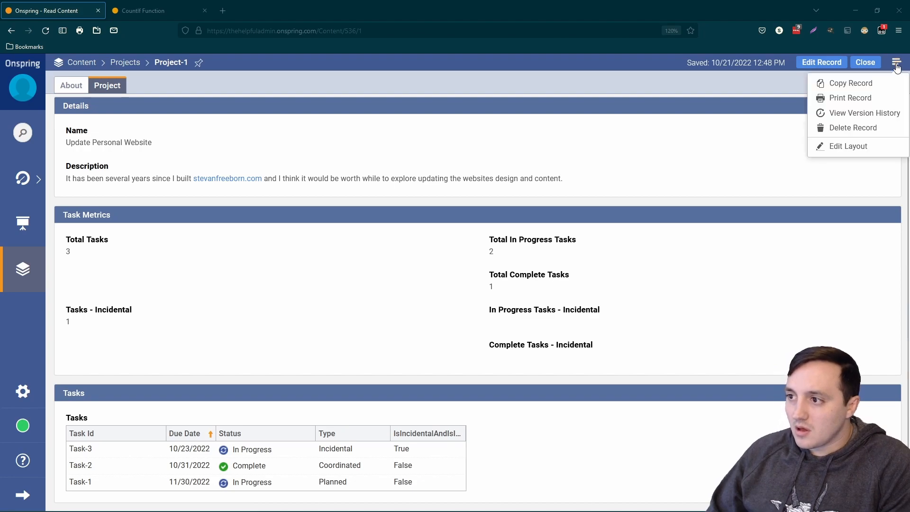
click(849, 147)
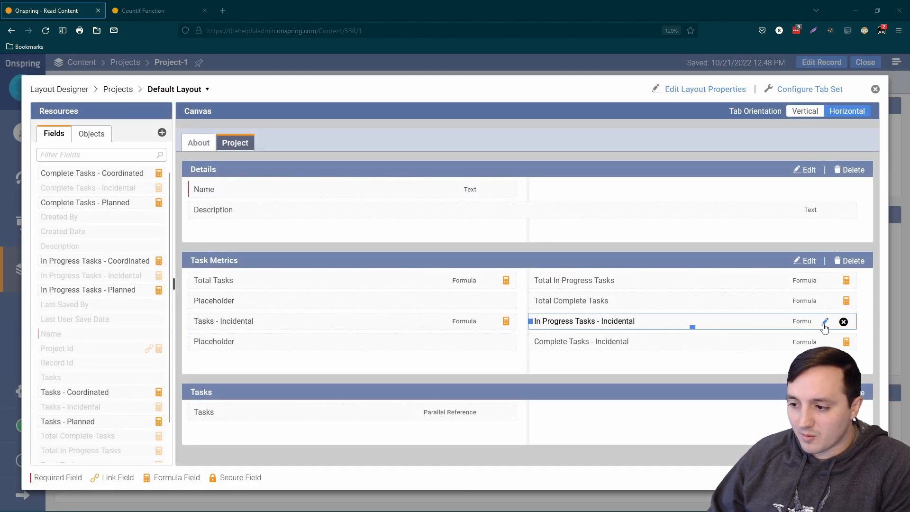
click(825, 322)
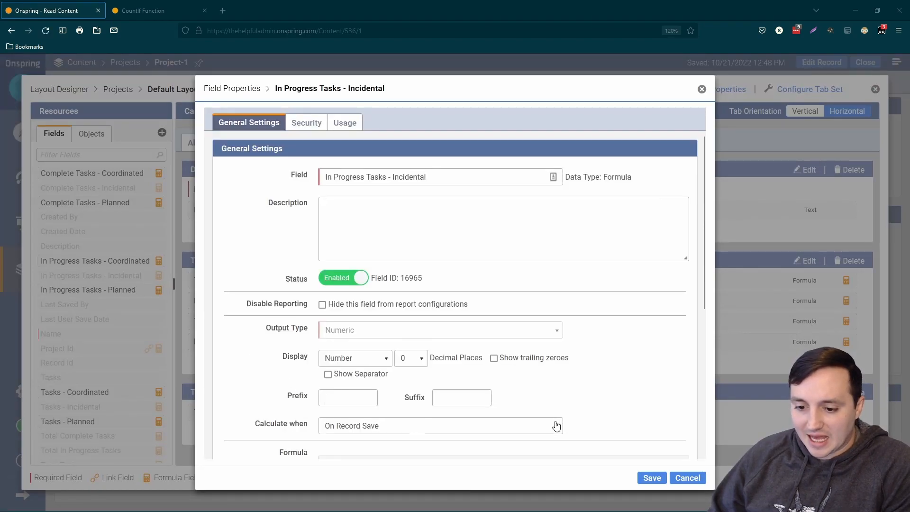
Replace the field's entire return null; formula with the CountIf function template
scroll(567, 402, down, 2)
scroll(567, 402, down, 1)
click(461, 378)
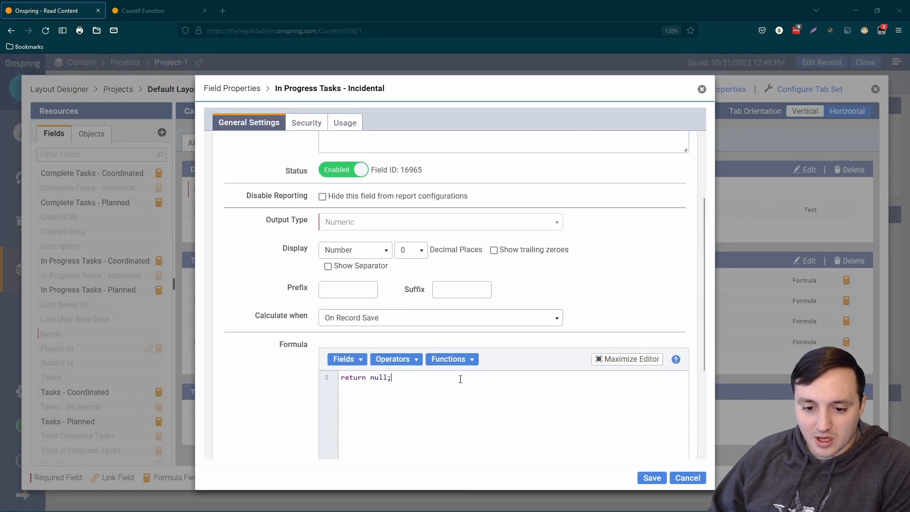
key(ctrl+a)
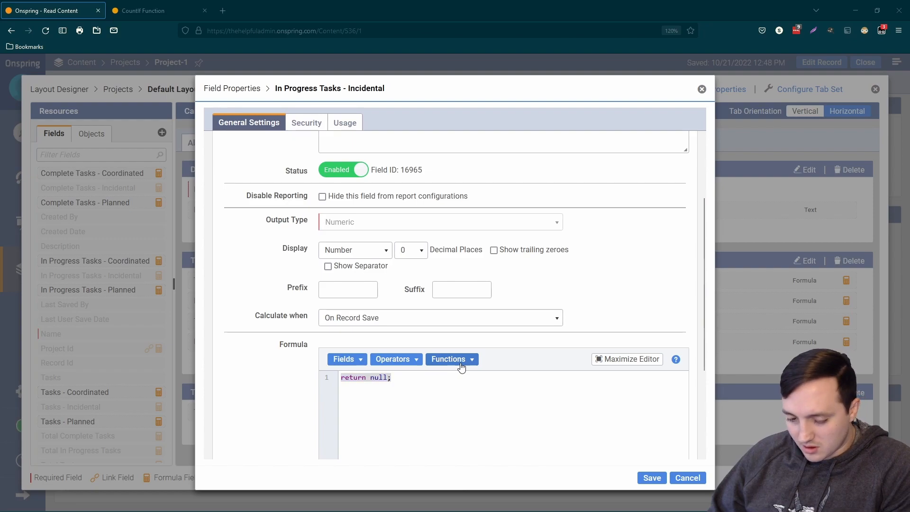
click(460, 361)
scroll(489, 410, down, 2)
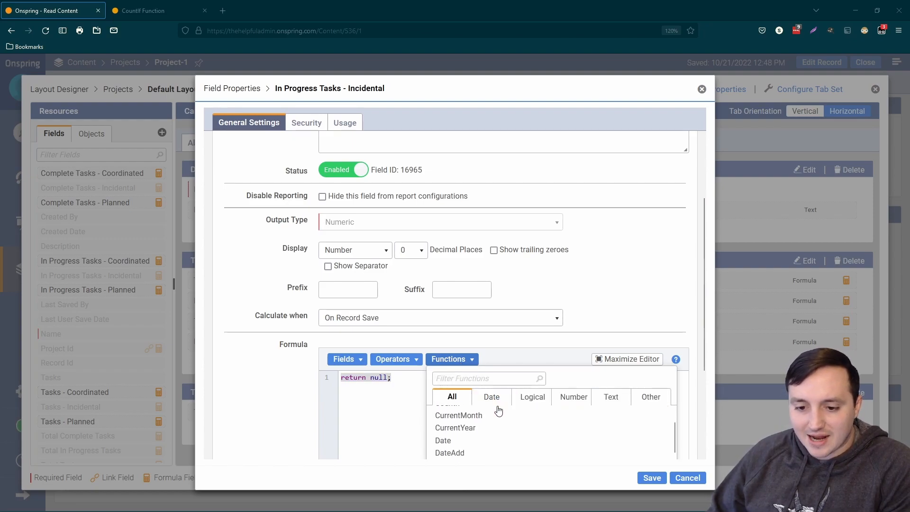
scroll(484, 413, up, 1)
scroll(485, 412, up, 2)
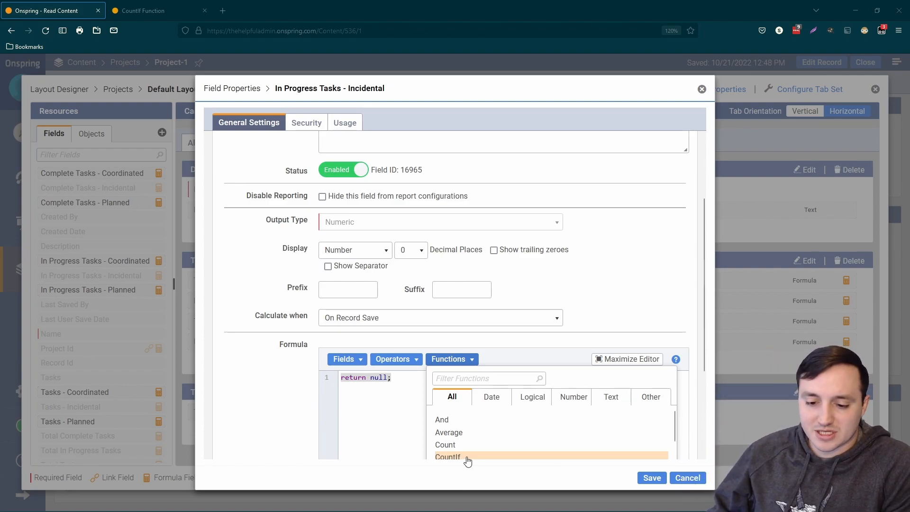
click(466, 458)
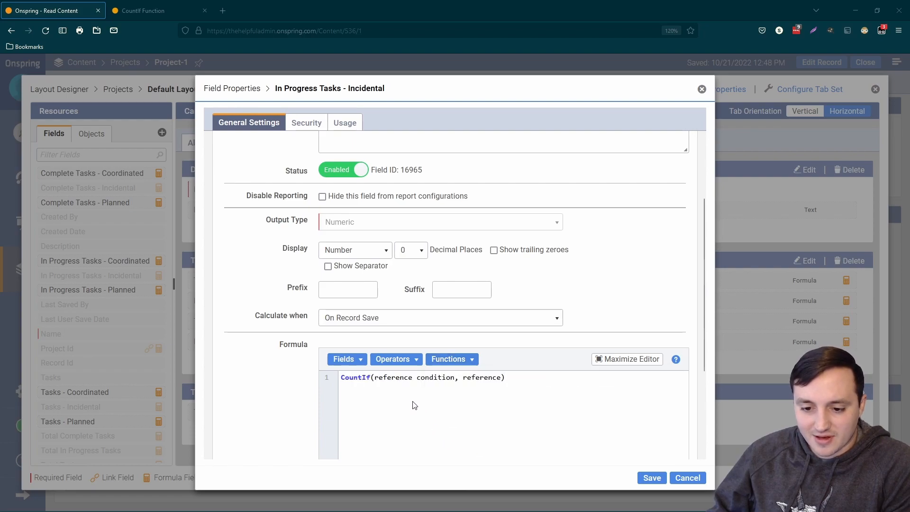
Replace CountIf's reference condition placeholder with {:Tasks::IsIncidentalAndIsInProgress}==[:True]
drag(376, 379, 455, 379)
click(345, 360)
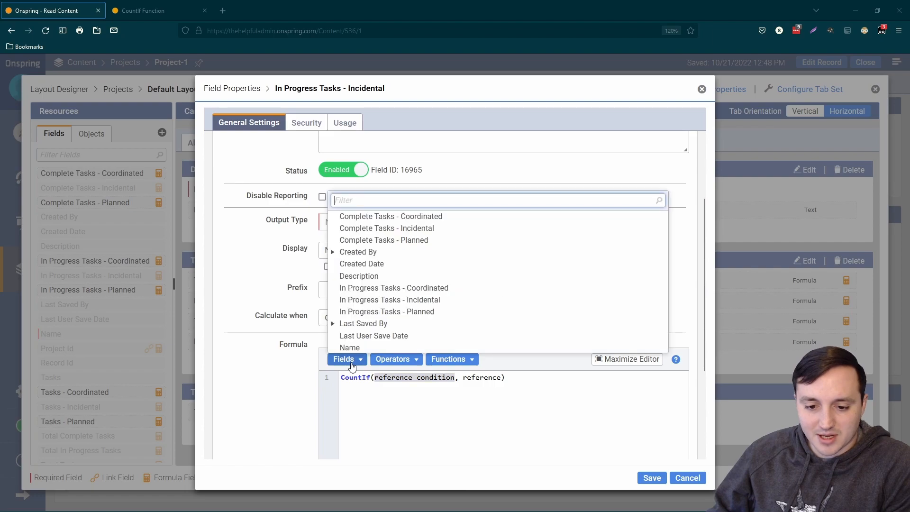
scroll(359, 327, down, 3)
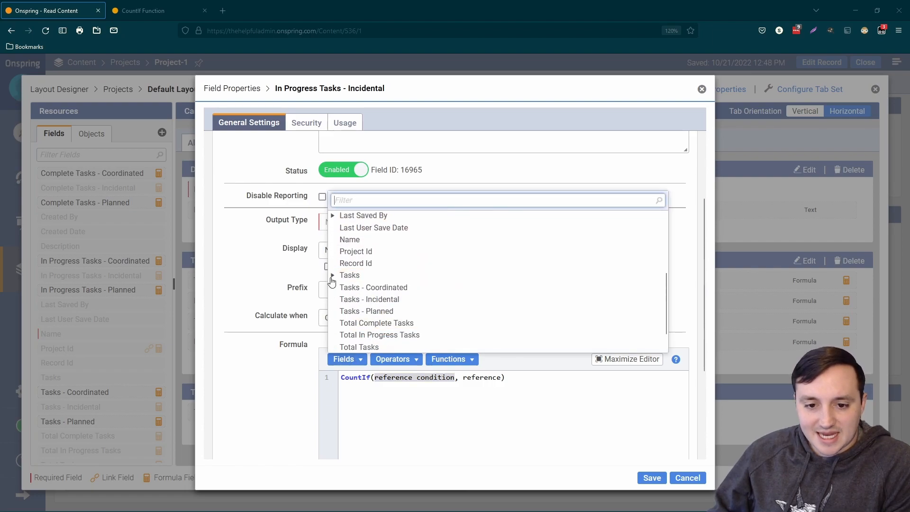
click(333, 275)
scroll(348, 290, down, 2)
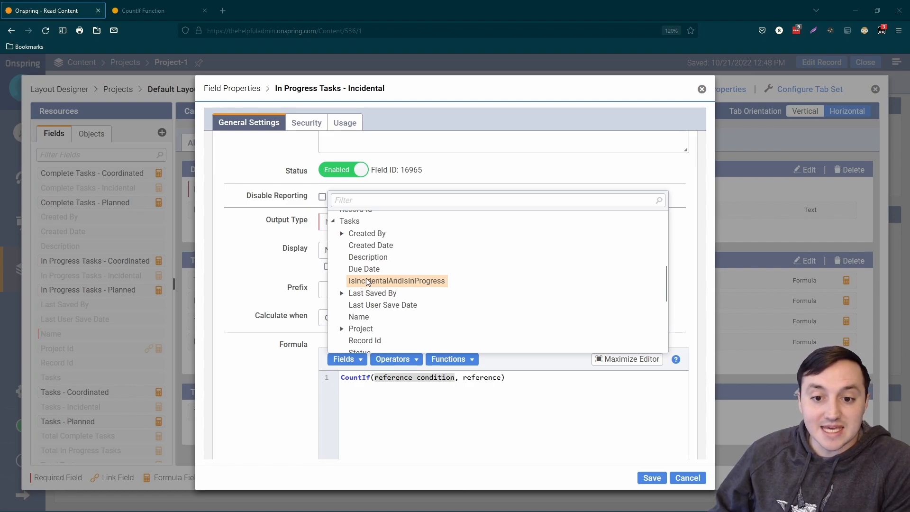
click(412, 281)
text(==[:True])
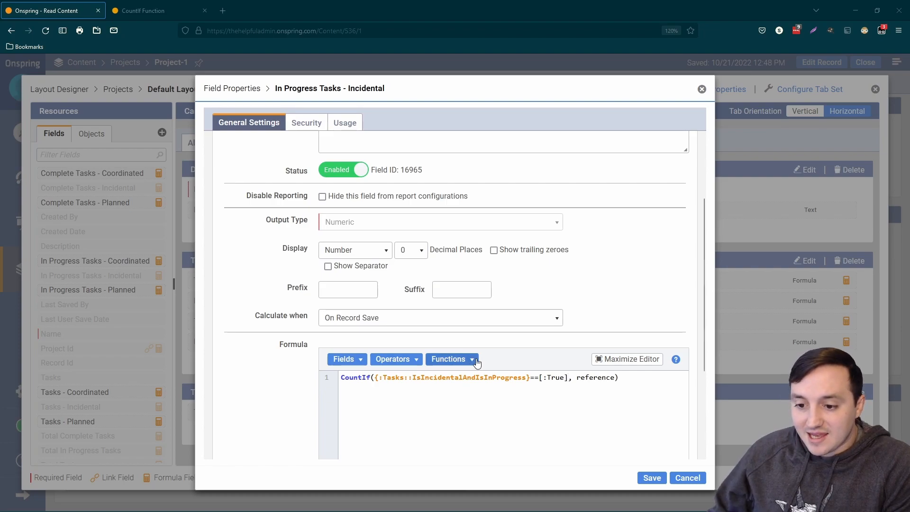
Replace the remaining reference placeholder with {:item::Record}, end the formula with a semicolon and try to save the field
double_click(601, 376)
text({:)
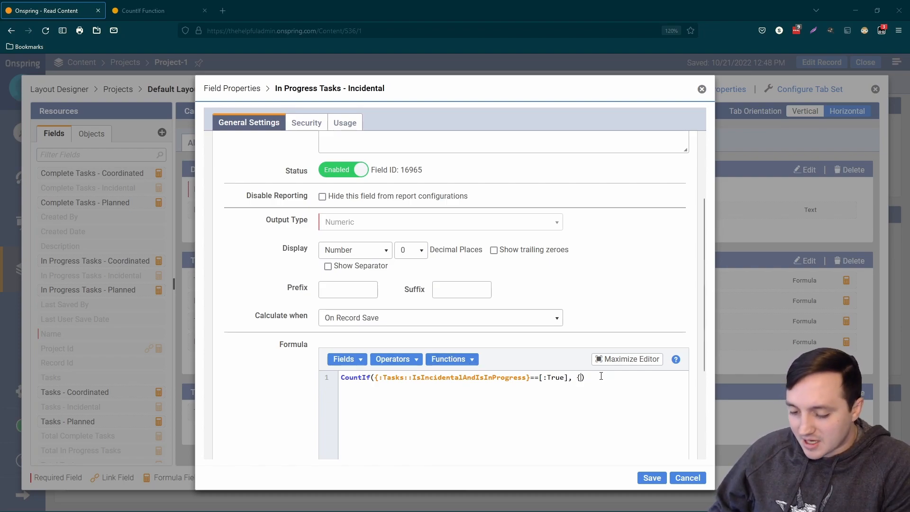
text(item::Record)
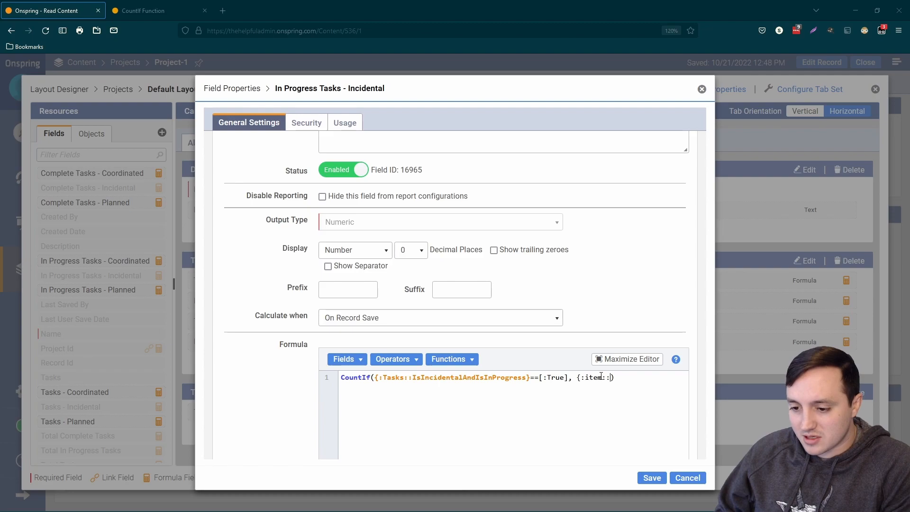
text(})
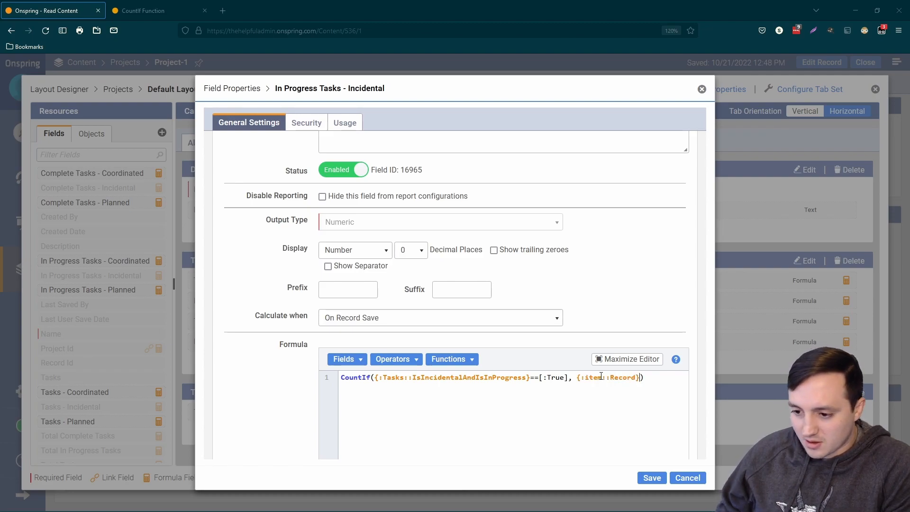
key(End)
text(;)
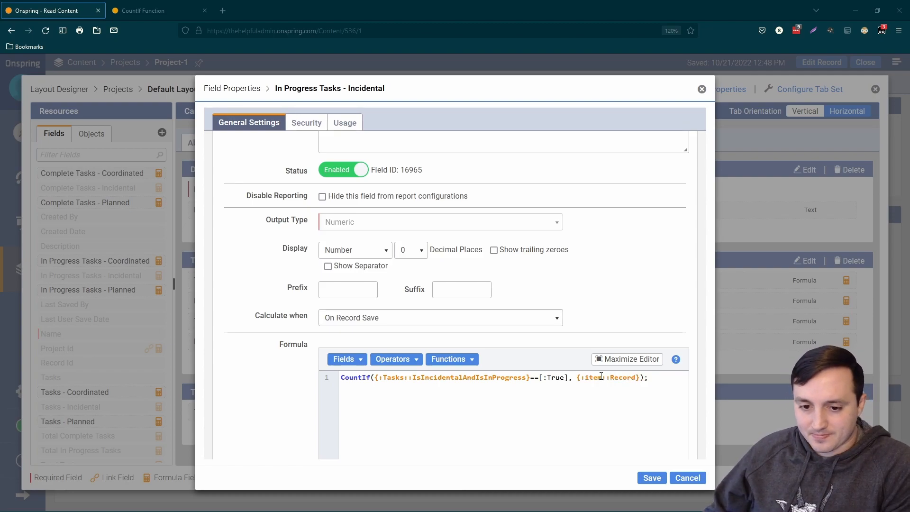
scroll(535, 382, down, 2)
click(646, 479)
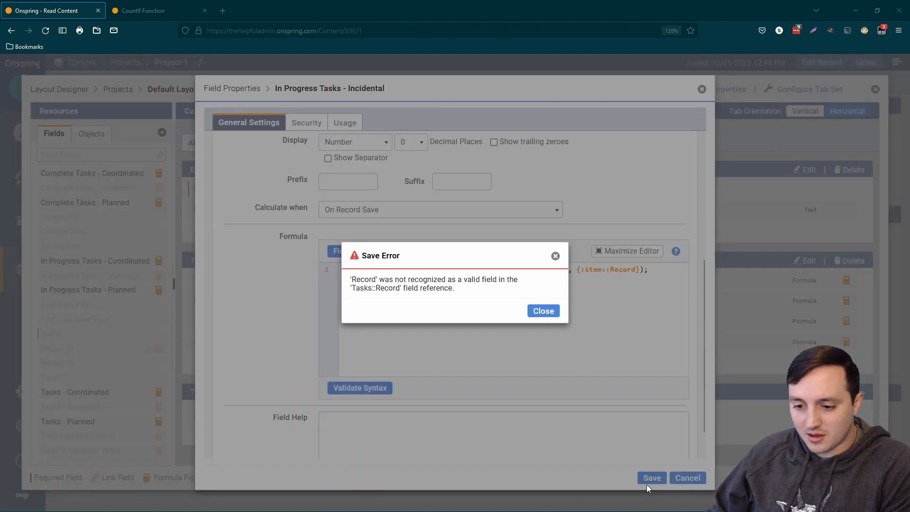
Correct the formula's second argument to {:item::Record Id}, save the field and leave the layout designer
click(545, 312)
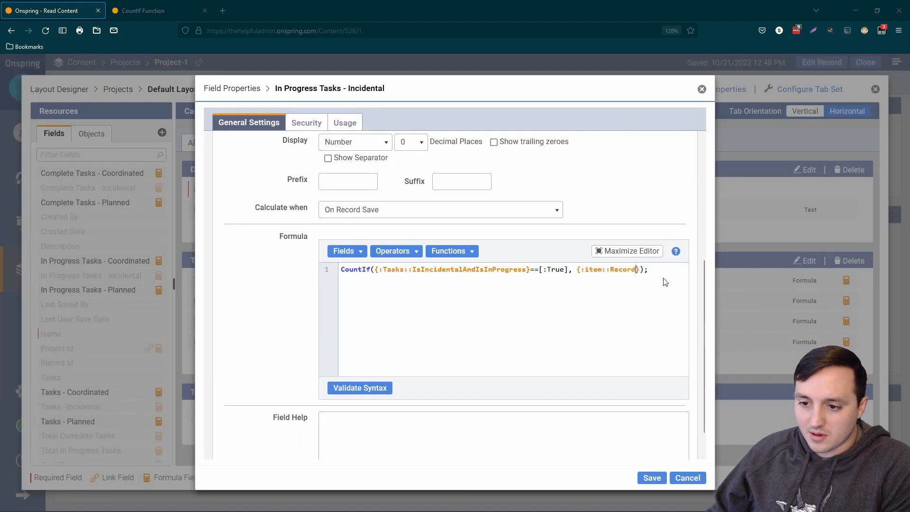
text(Id)
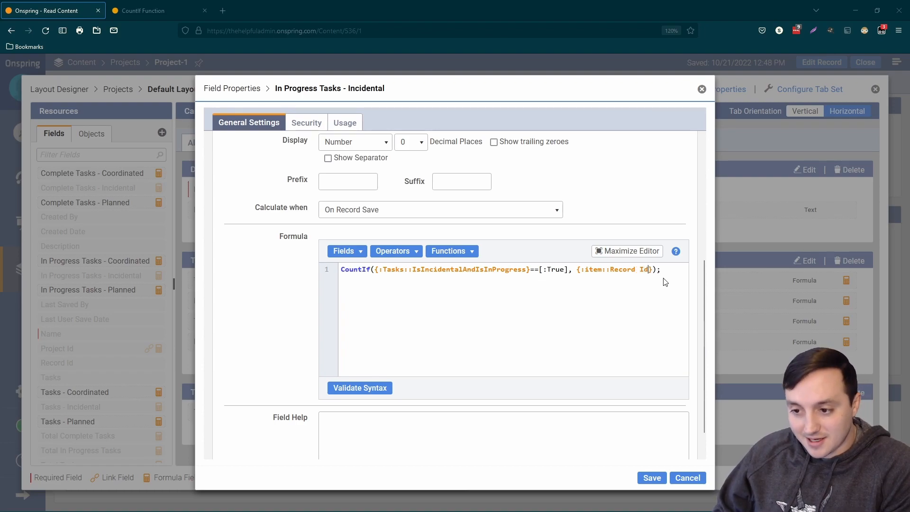
click(650, 478)
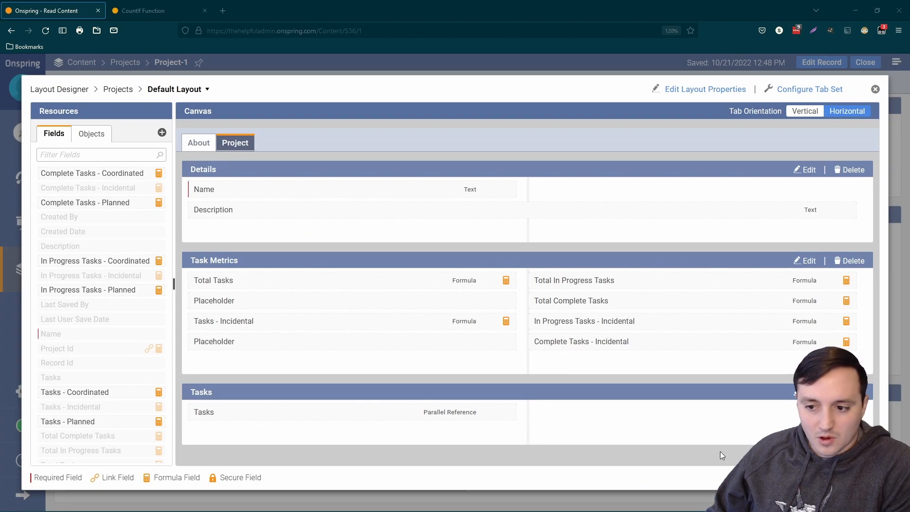
click(806, 477)
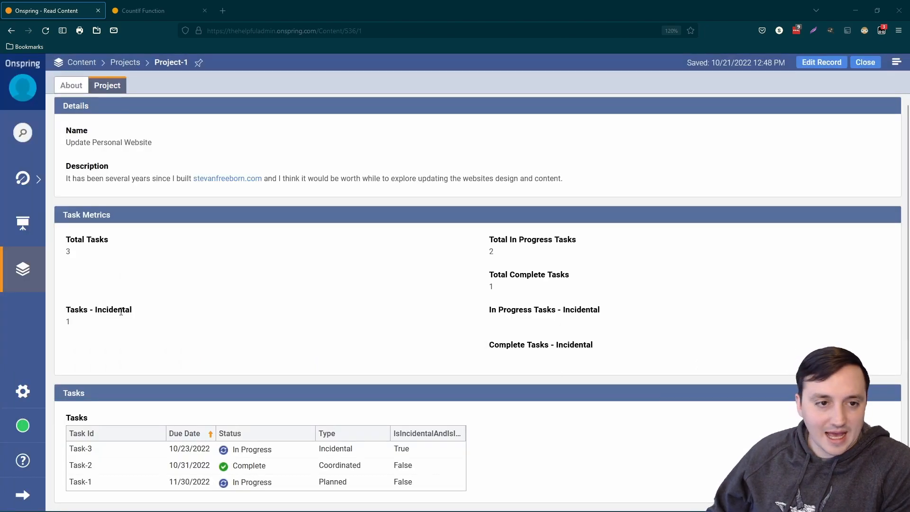
Reload the Project-1 record and check the In Progress Tasks - Incidental value under Task Metrics
click(46, 31)
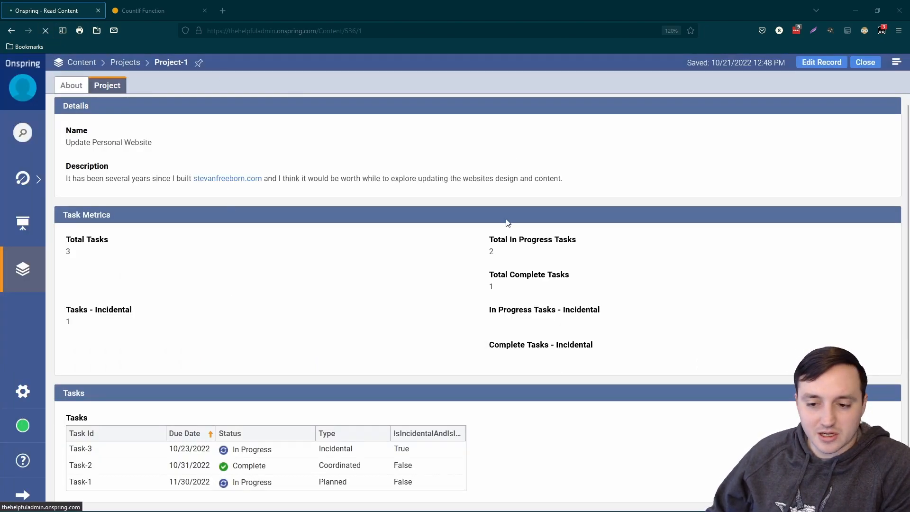
drag(491, 311, 603, 315)
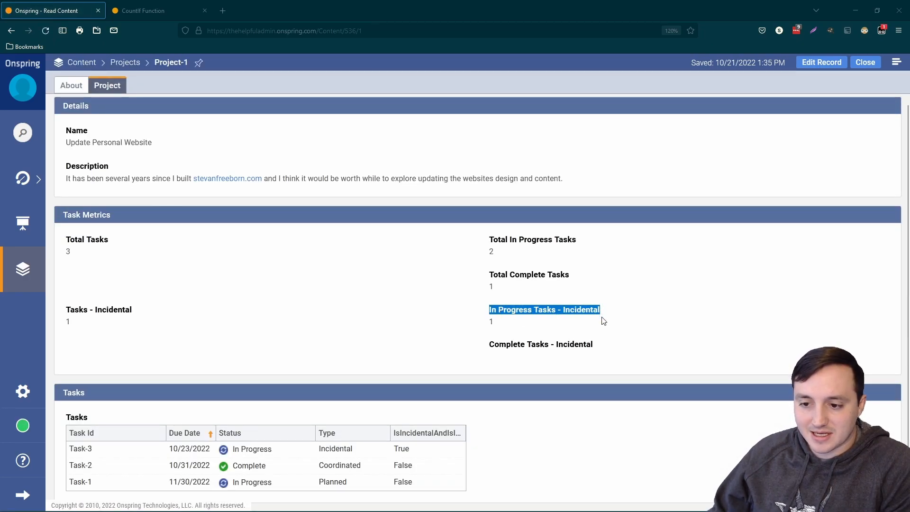
drag(490, 324, 498, 327)
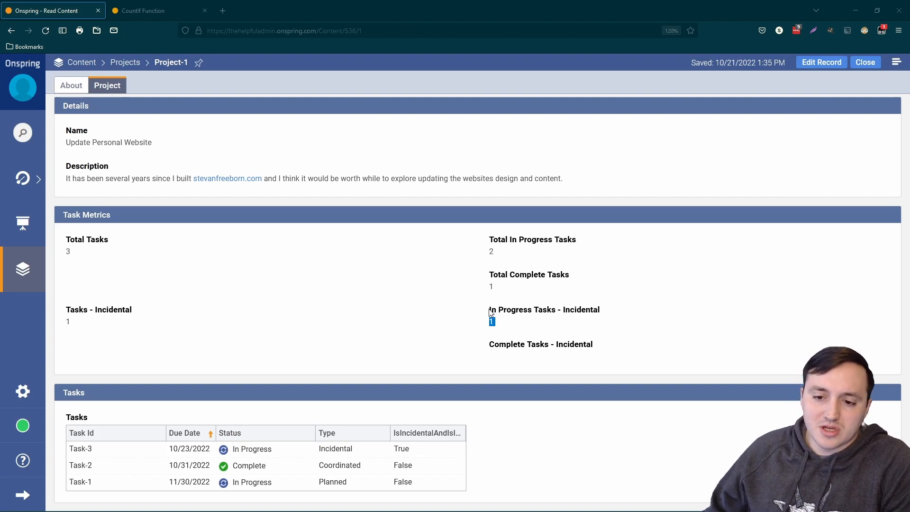
click(520, 356)
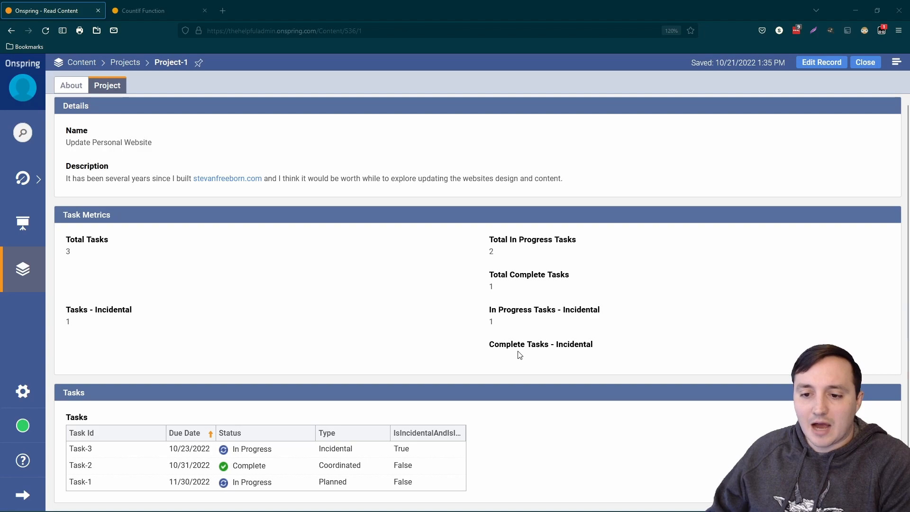